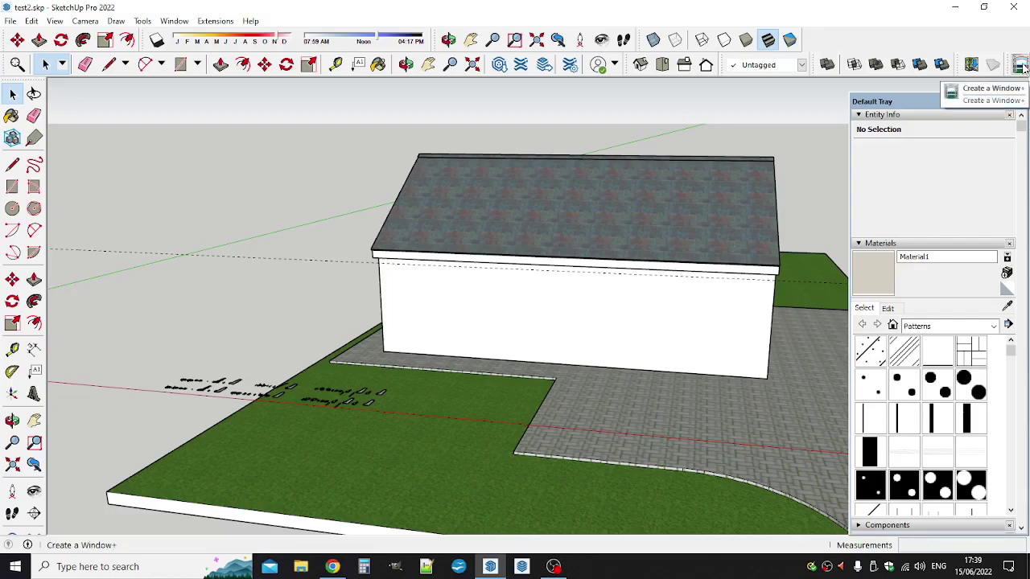
Step: Set the model's measurement units format to Architectural
left_click(1021, 66)
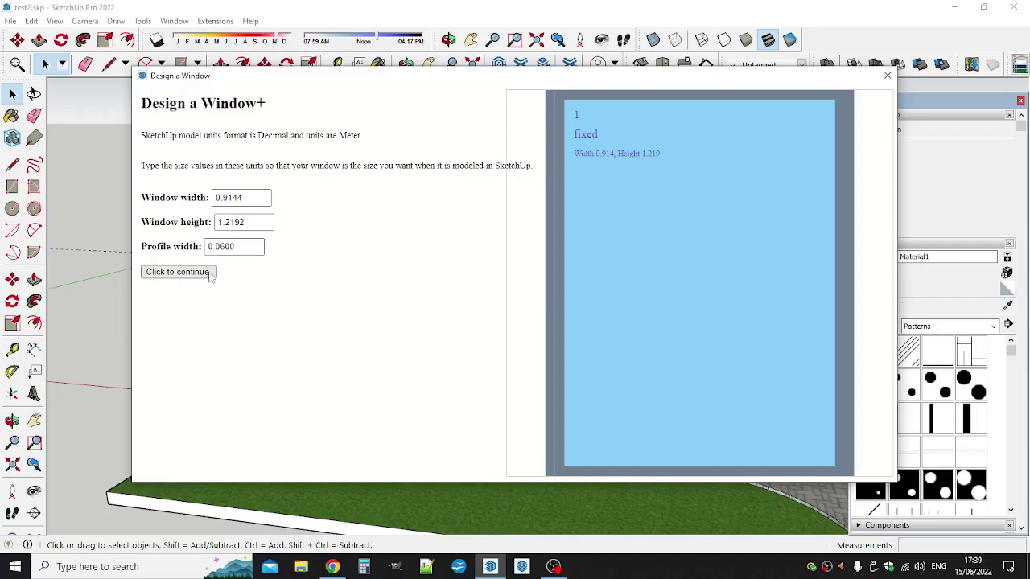
left_click(887, 78)
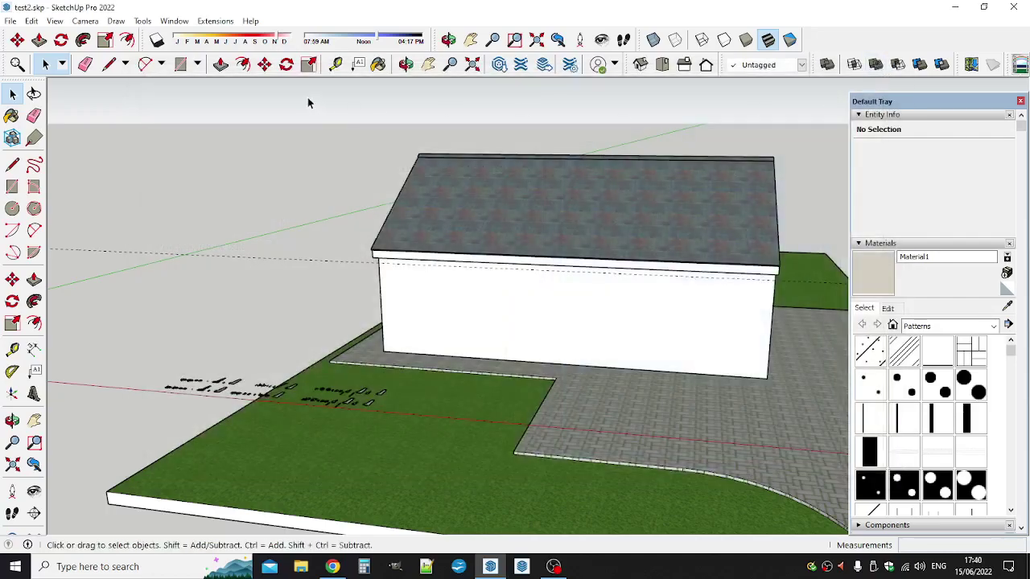
left_click(174, 21)
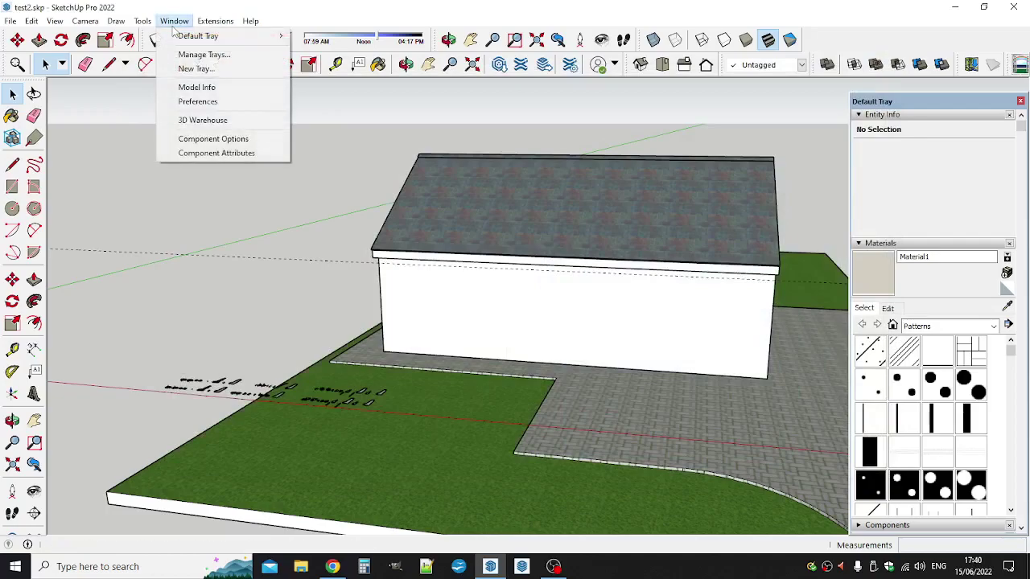
left_click(196, 87)
left_click(188, 115)
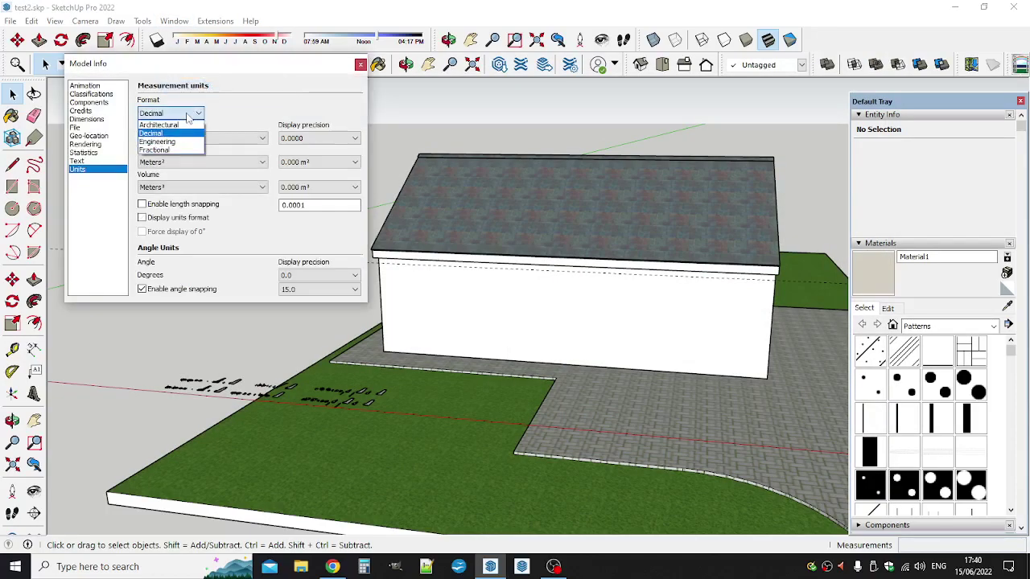
left_click(179, 126)
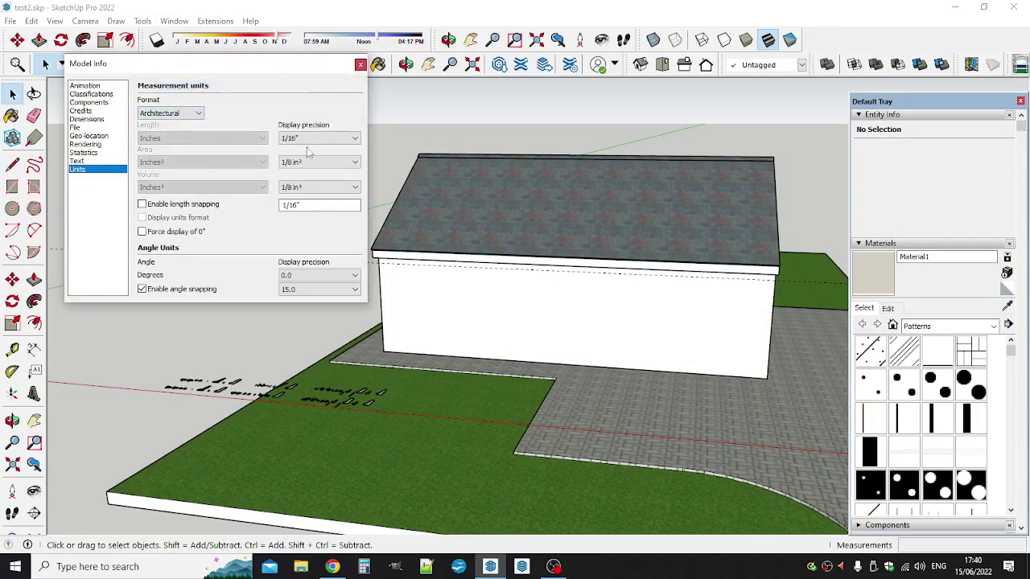
left_click(359, 64)
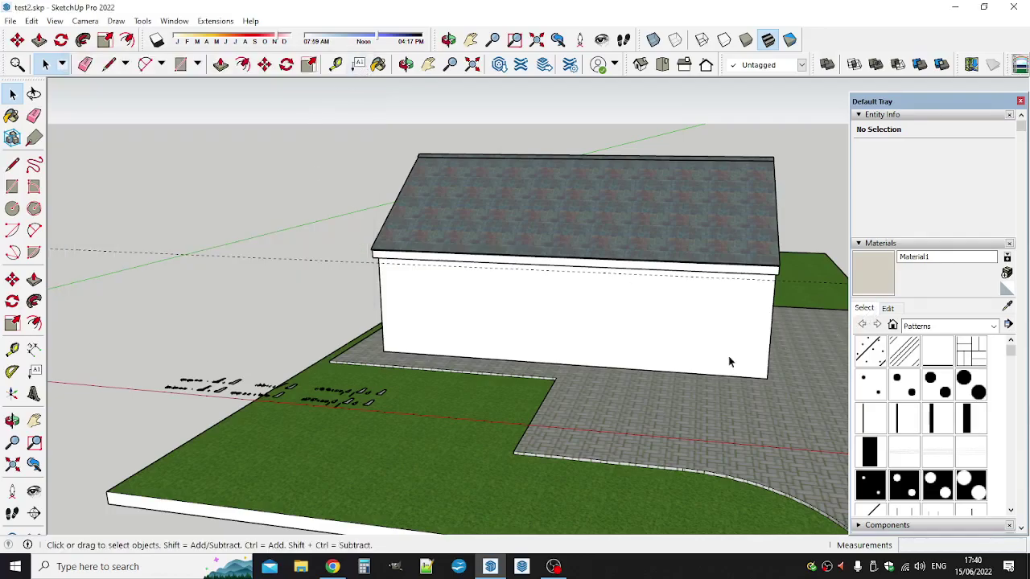
left_click(1020, 66)
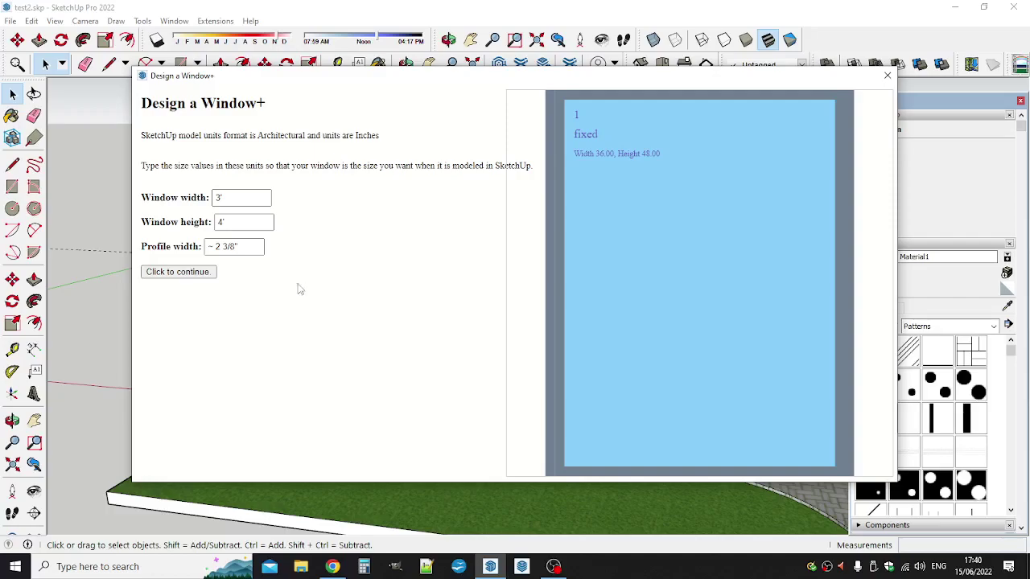
left_click(238, 200)
type("6")
left_click(248, 225)
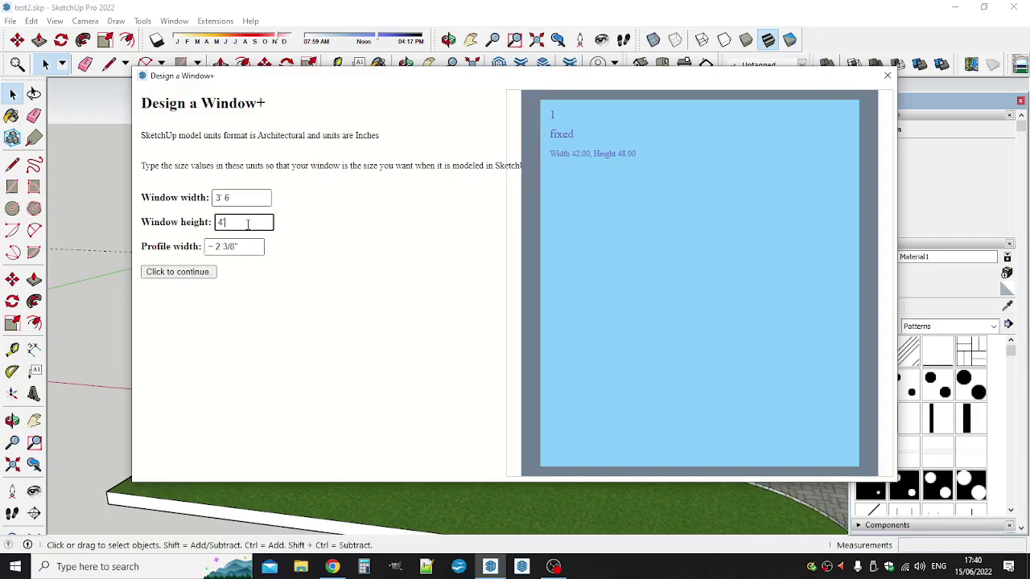
type("8")
left_click(306, 256)
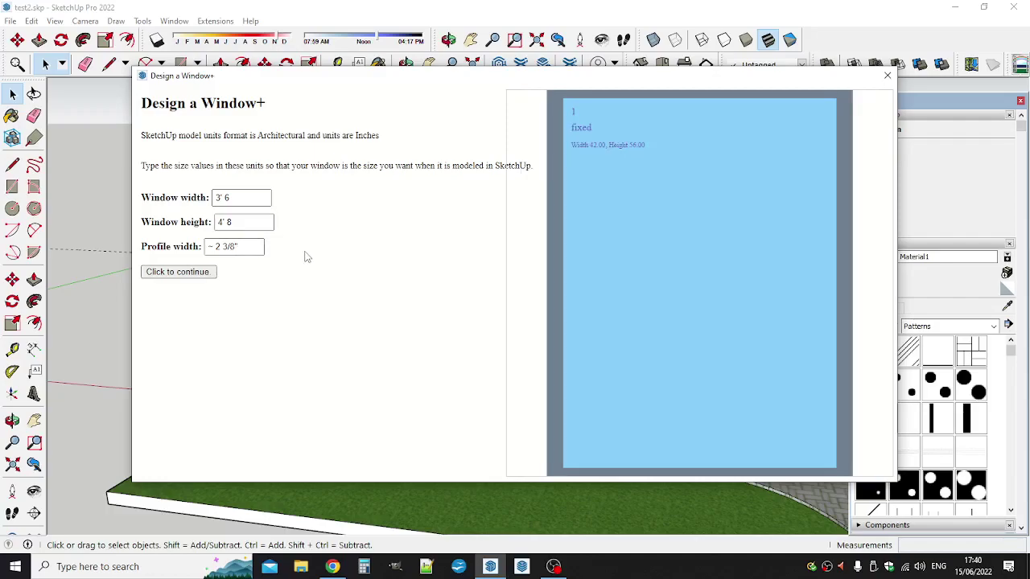
left_click(201, 272)
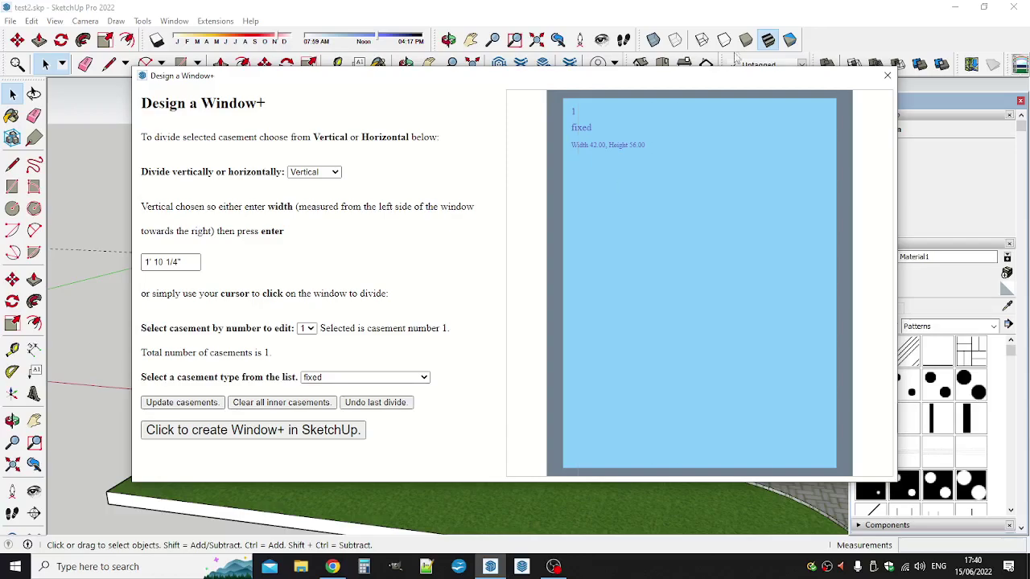
left_click(888, 76)
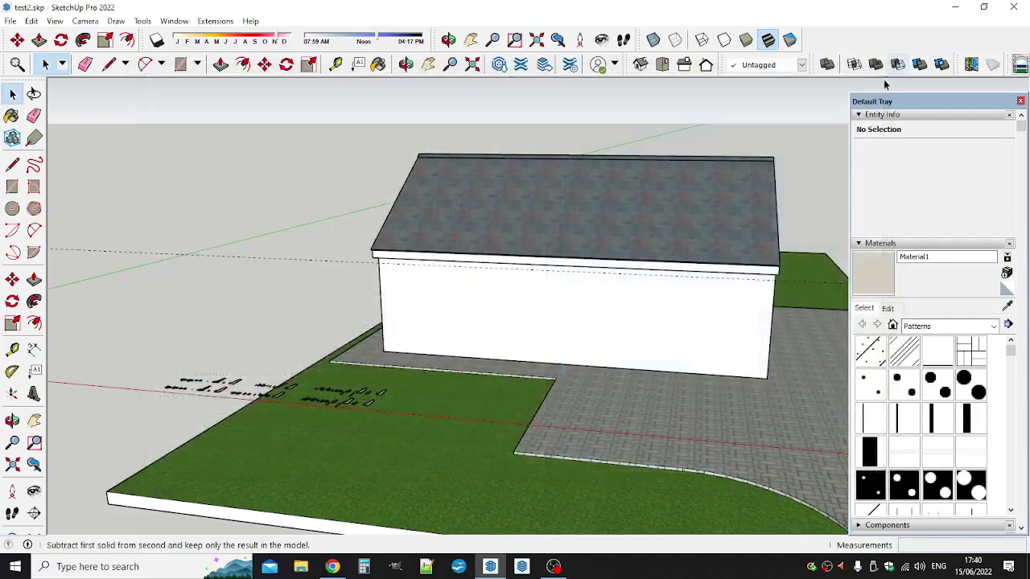
Step: Start a Window+ design 3' 6 wide and 4' 8 high, and continue to the casement division stage
left_click(1018, 65)
left_click(240, 197)
type("6")
left_click(238, 223)
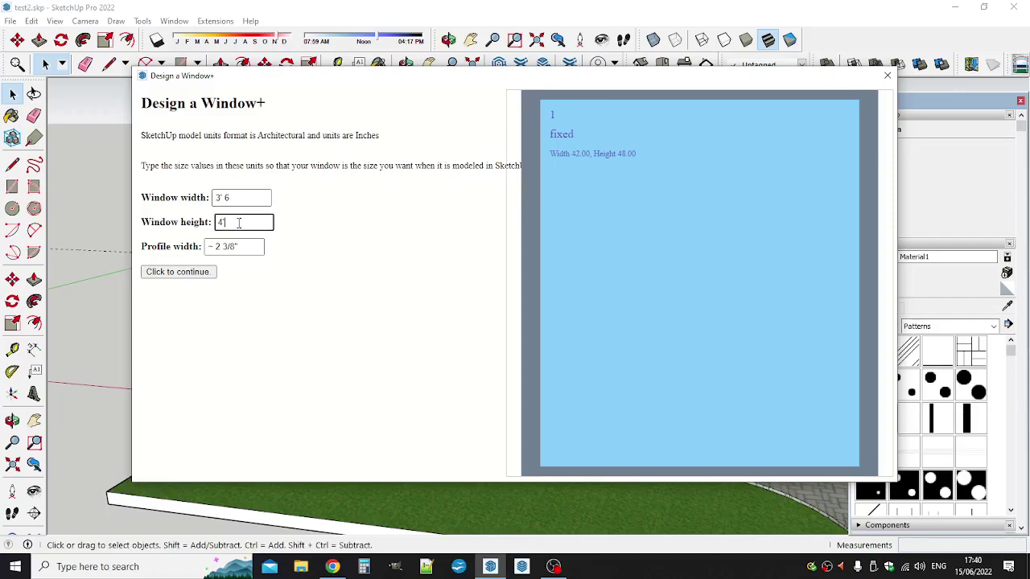
type("8")
left_click(225, 223)
left_click(246, 289)
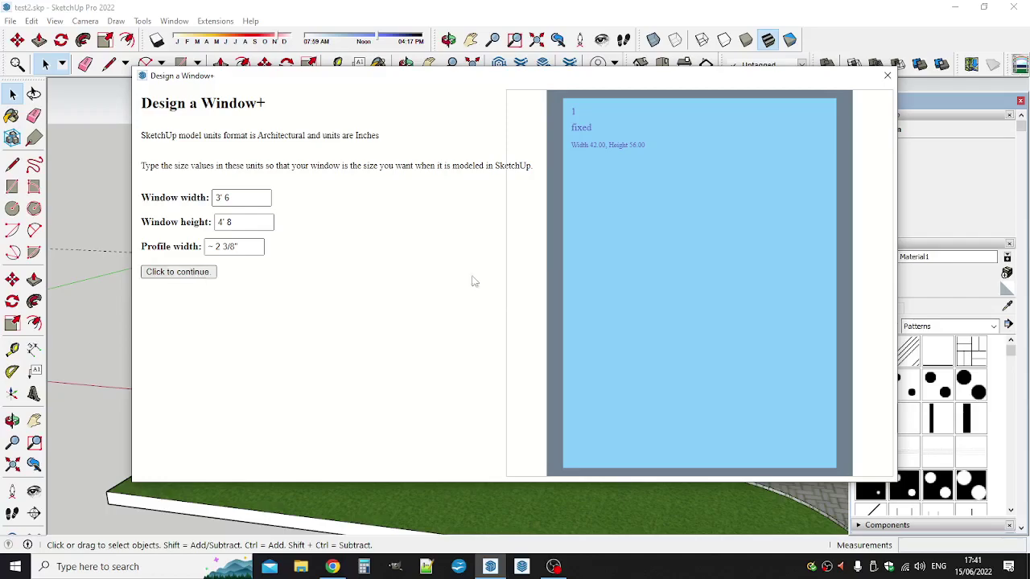
left_click(644, 280)
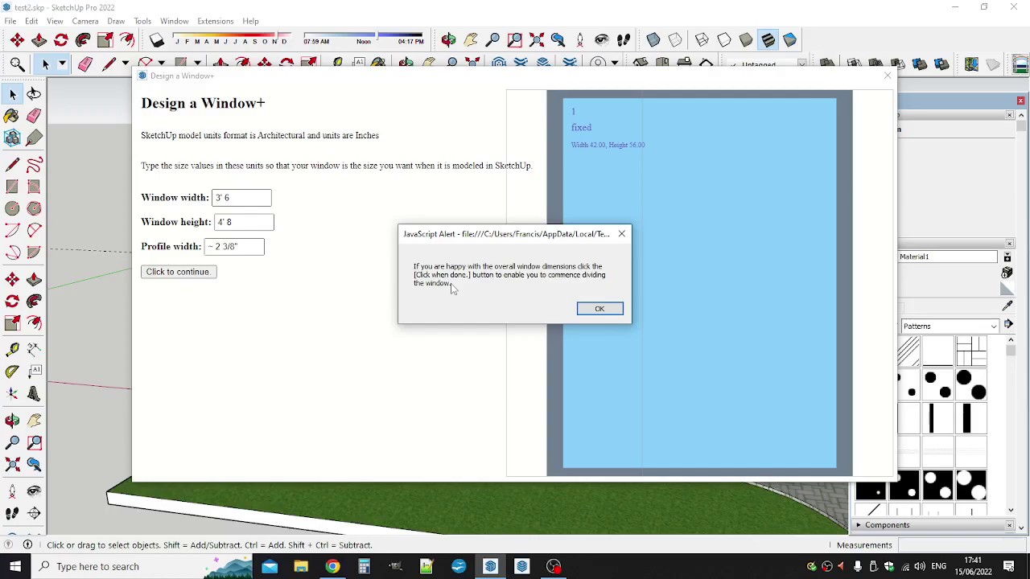
left_click(601, 311)
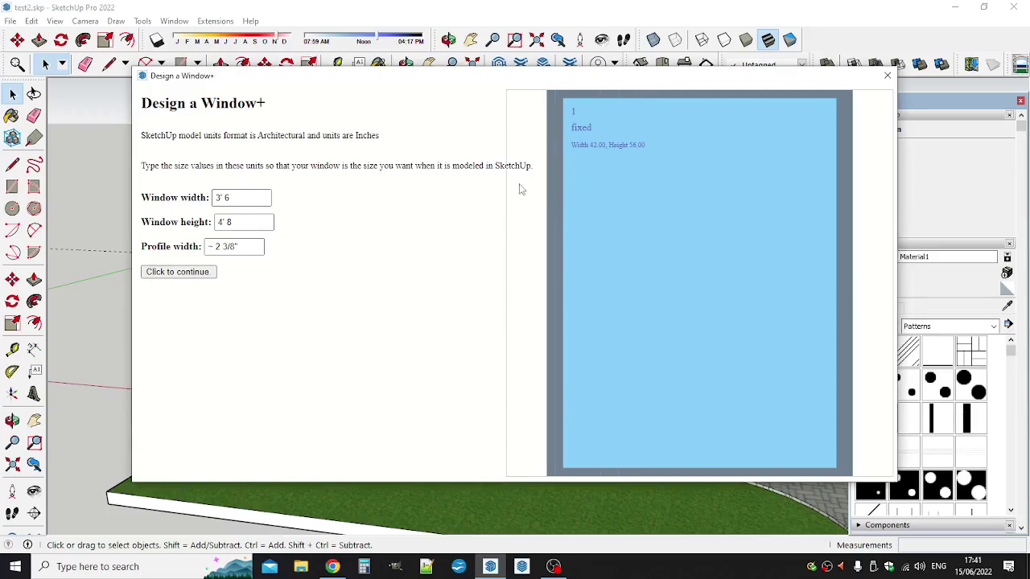
left_click(177, 272)
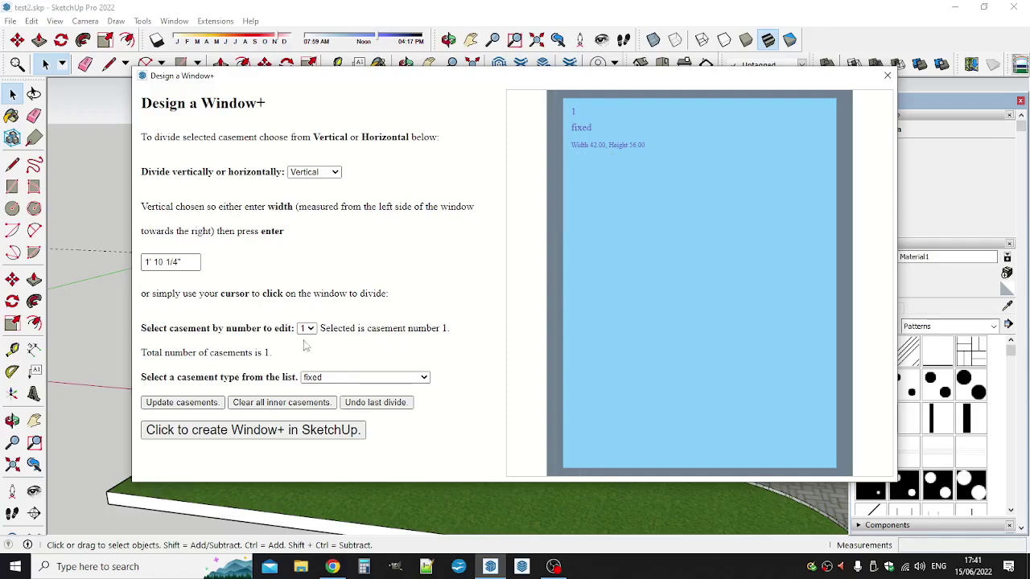
Step: Divide the window vertically at a width of 21"
triple_click(192, 264)
type("21")
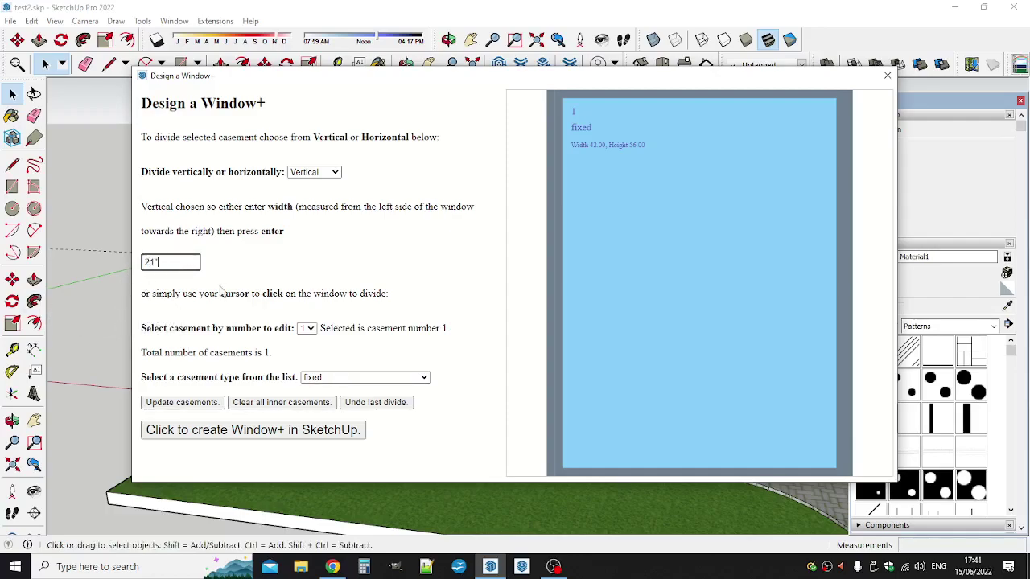
key("Return")
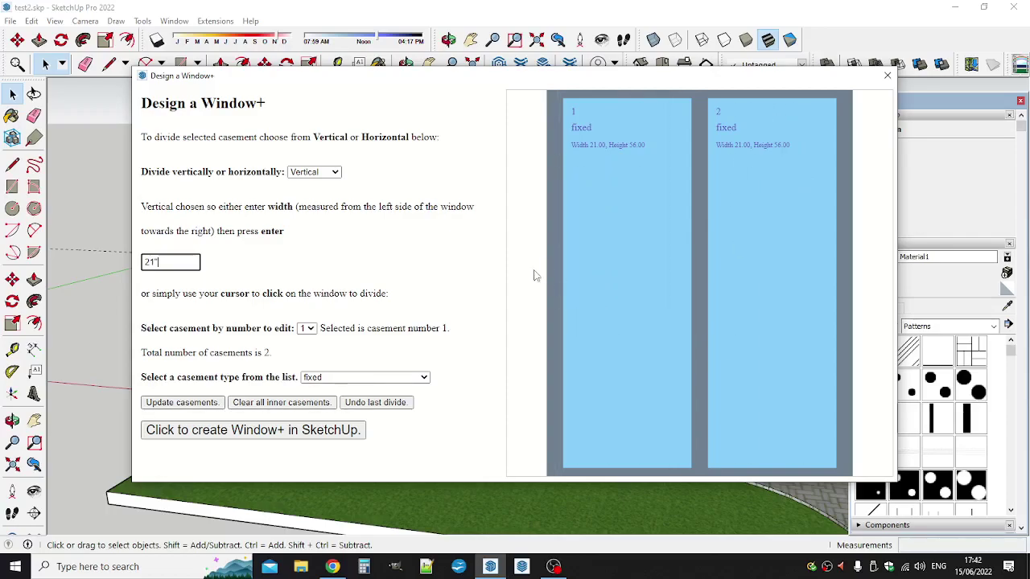
Step: Divide casement 1 horizontally at a height of 2' 4
left_click(305, 172)
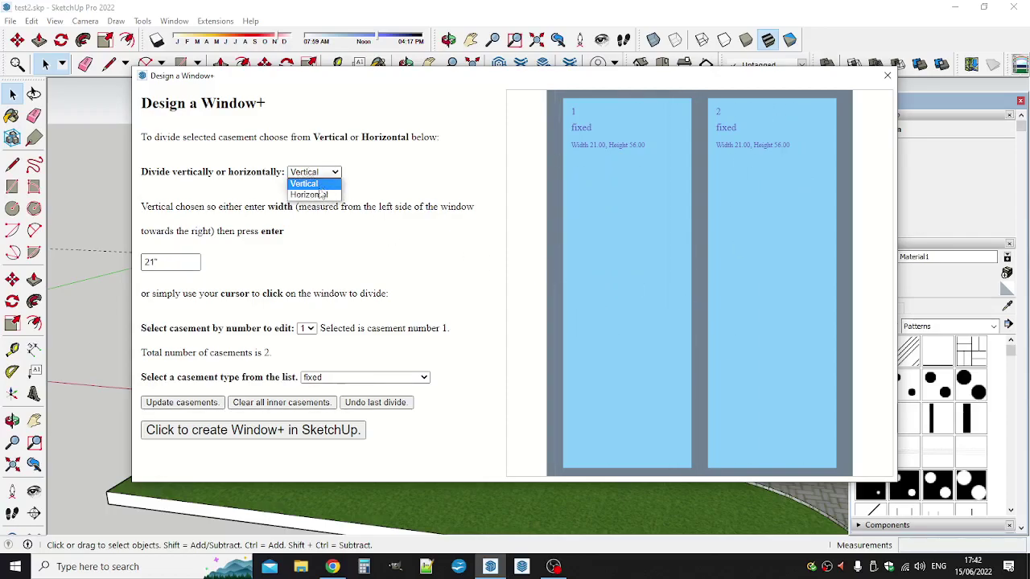
left_click(309, 196)
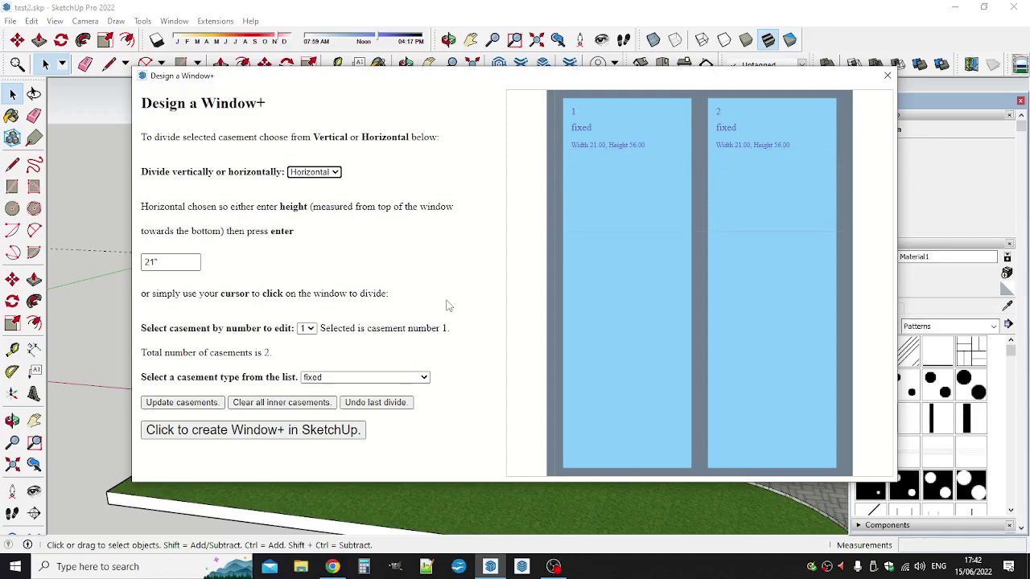
left_click(157, 264)
left_click_drag(154, 263, 149, 263)
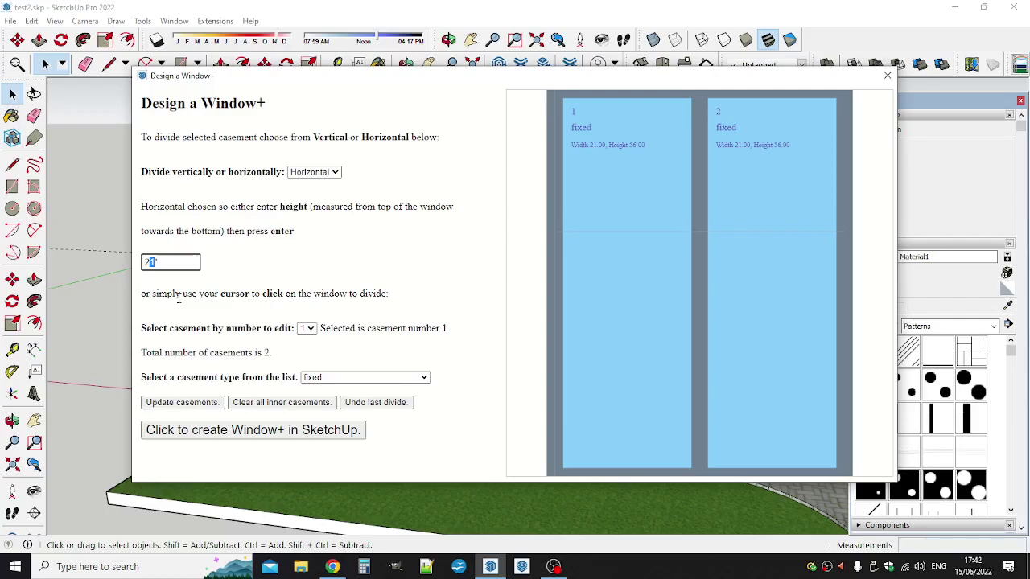
type("4")
left_click_drag(150, 263, 163, 263)
key("BackSpace")
type("' 4")
key("Return")
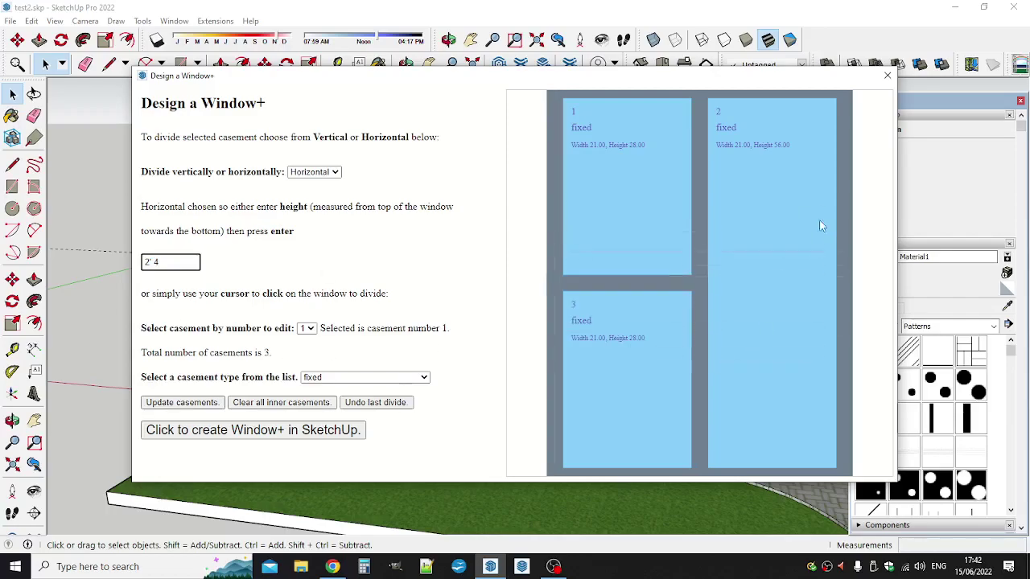
Step: Divide casement 2 horizontally at the same 2' 4 height
left_click(307, 329)
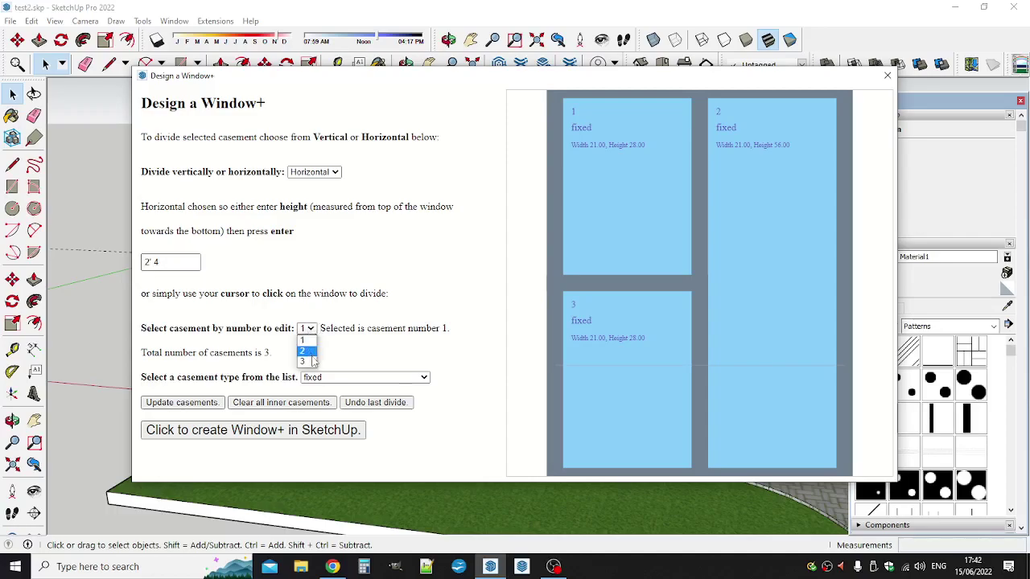
left_click(307, 353)
left_click(187, 264)
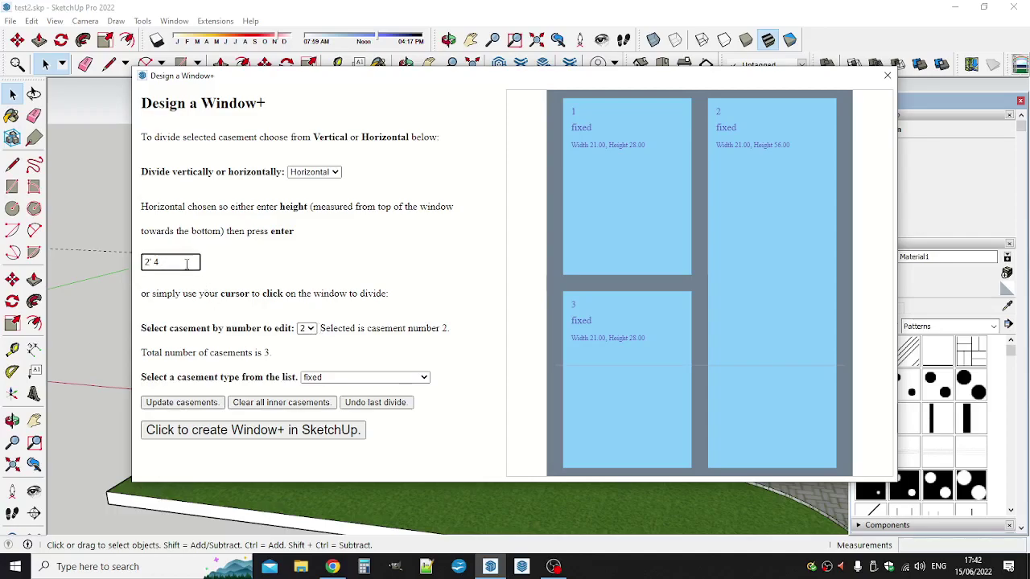
key("Return")
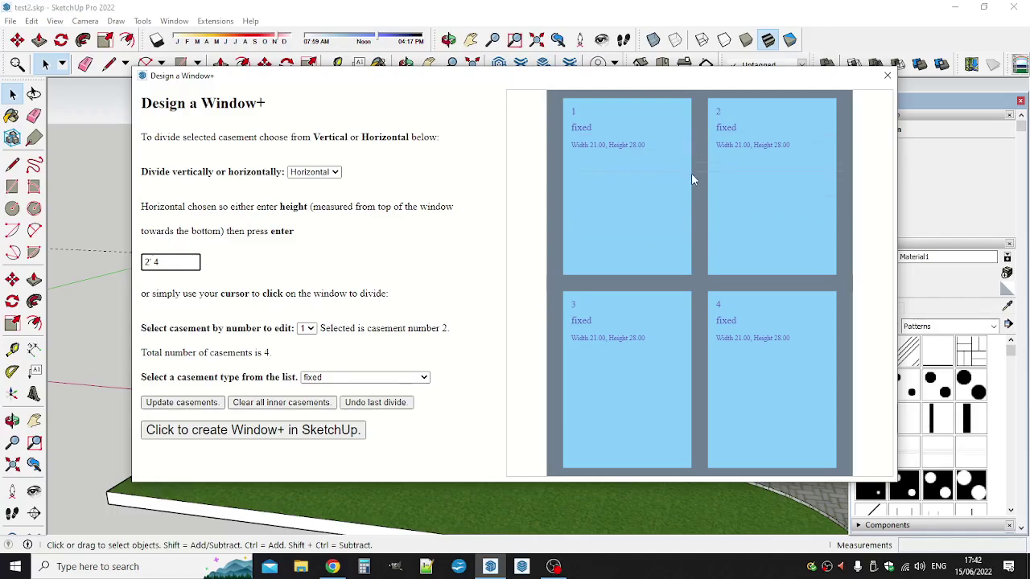
Step: Change the casement type of casements 1 and 2 to opening
left_click(414, 378)
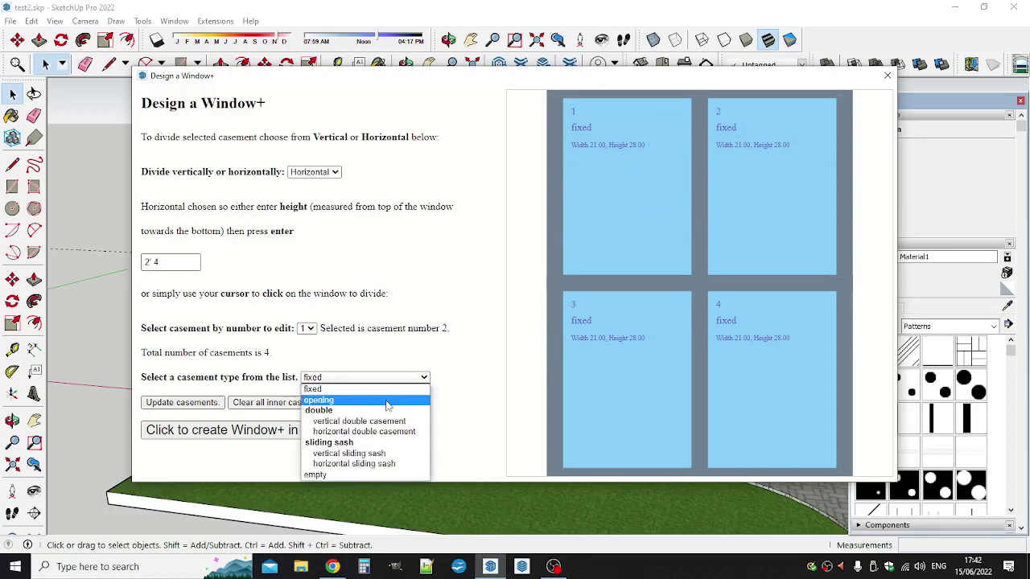
left_click(388, 401)
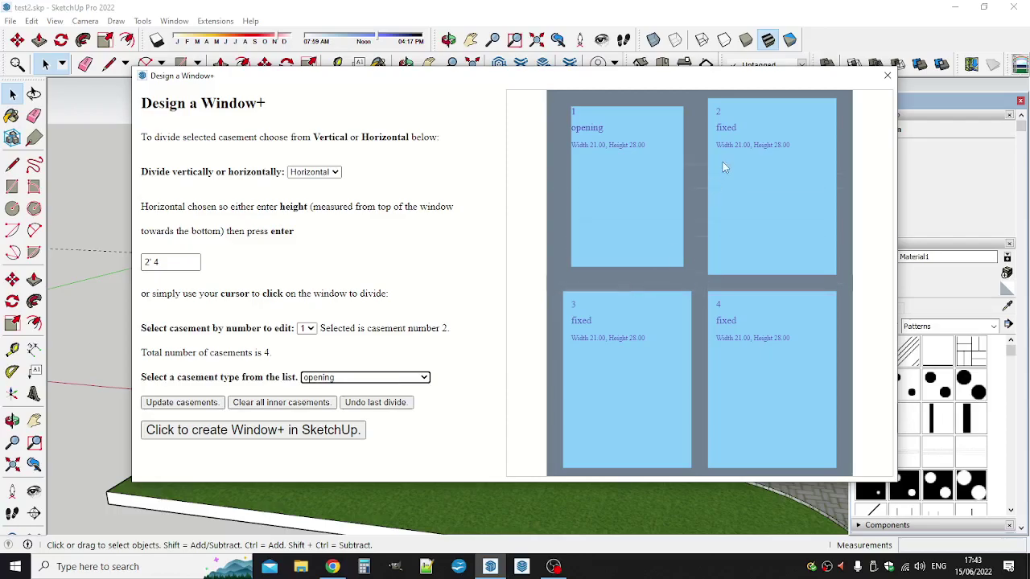
left_click(309, 330)
left_click(304, 352)
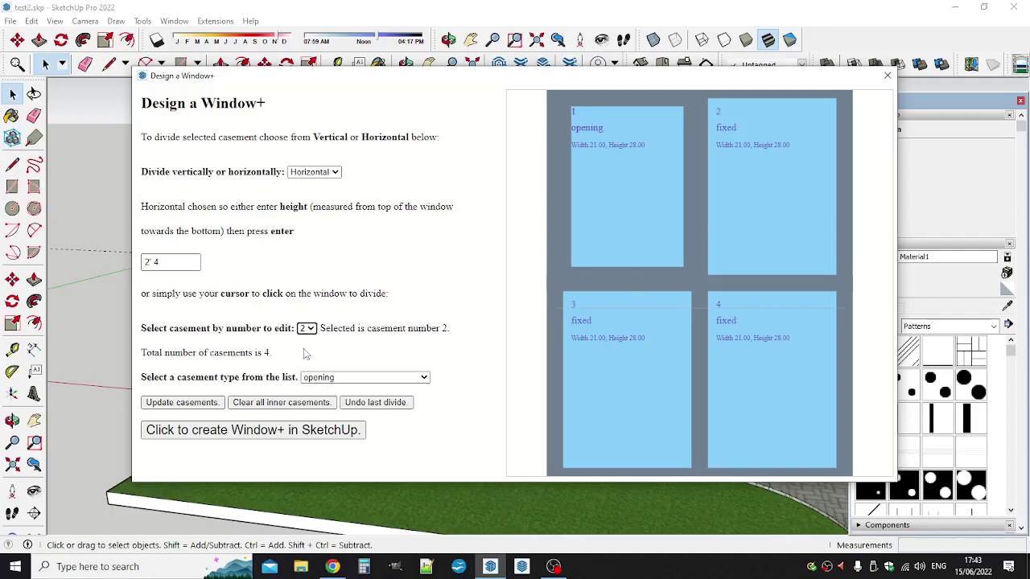
left_click(394, 379)
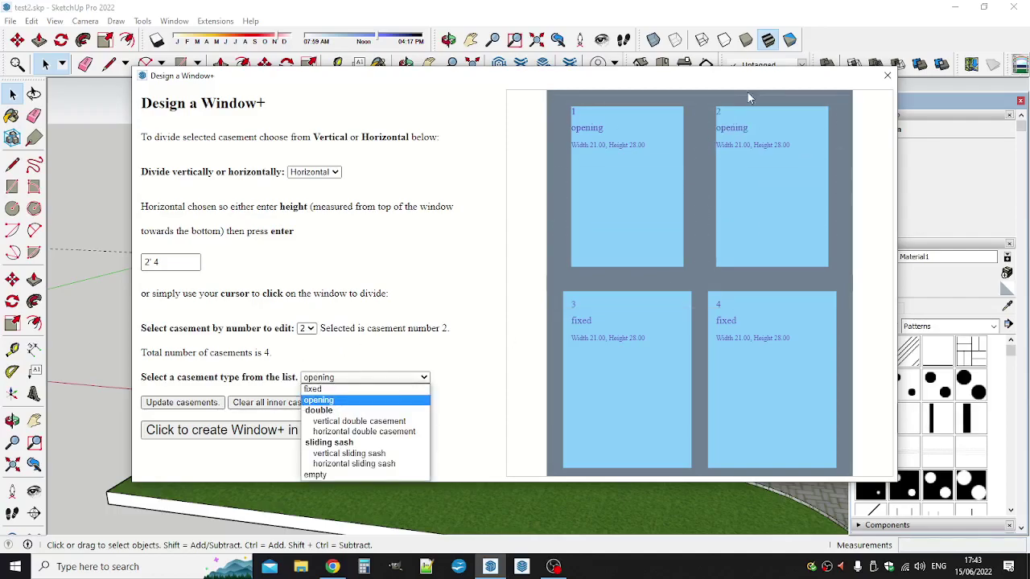
left_click(482, 371)
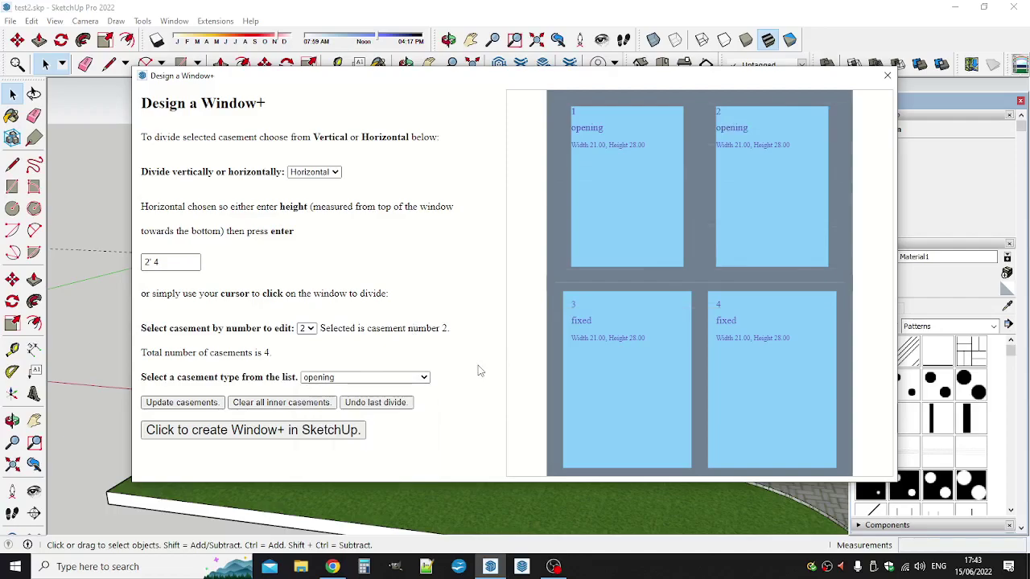
Step: Try placing the designed four-casement window on the long white wall of the house, and undo the placement
left_click(324, 435)
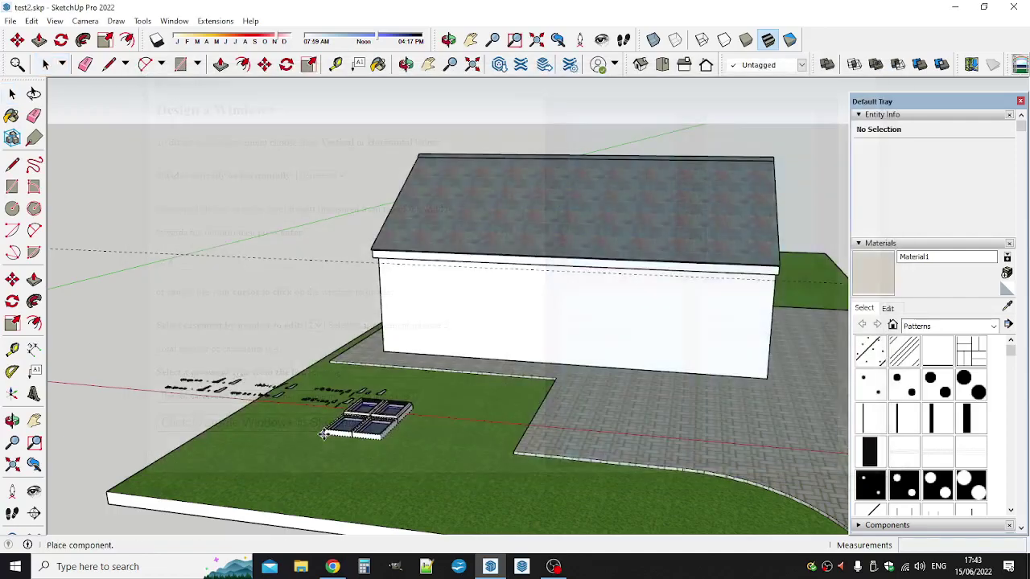
left_click(527, 335)
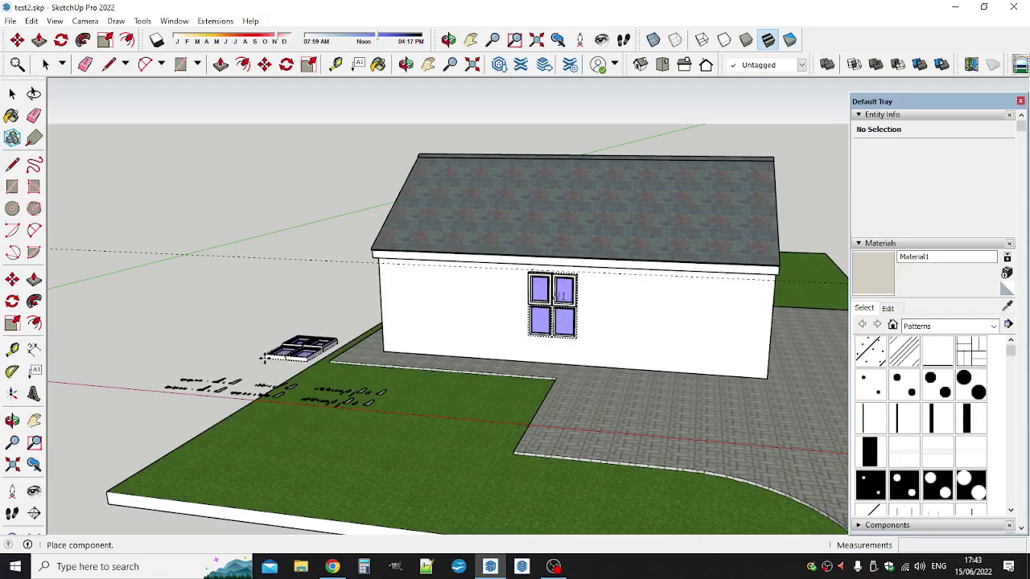
left_click(12, 94)
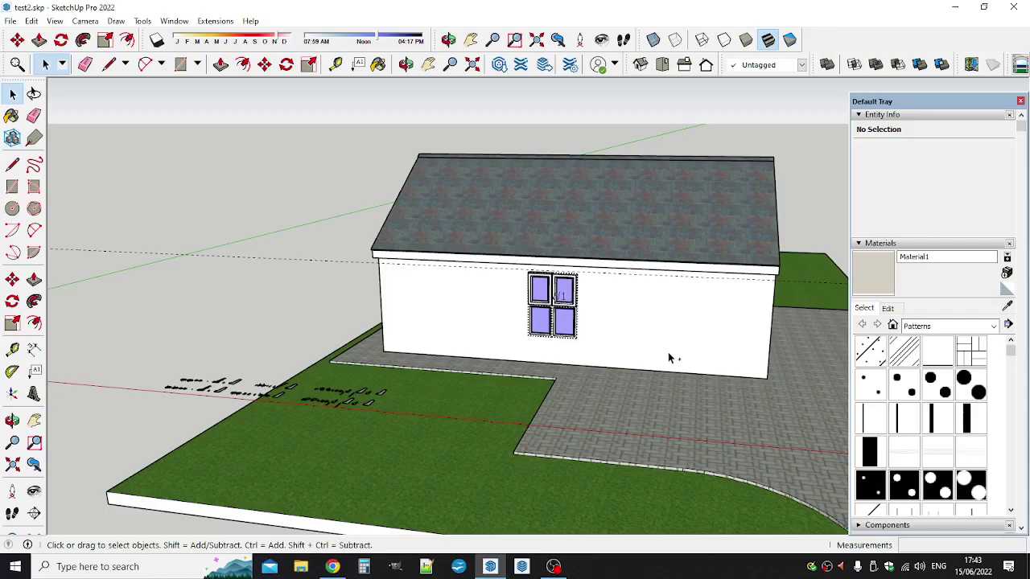
key("ctrl+z")
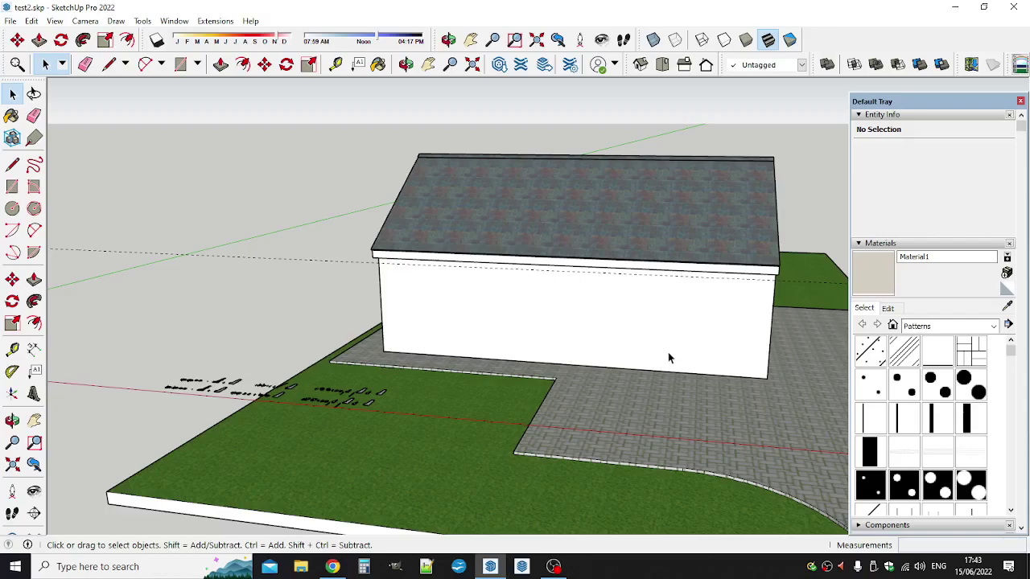
Step: Change the model's measurement units format from architectural to decimal, with lengths in metres
left_click(181, 22)
left_click(186, 86)
left_click(165, 113)
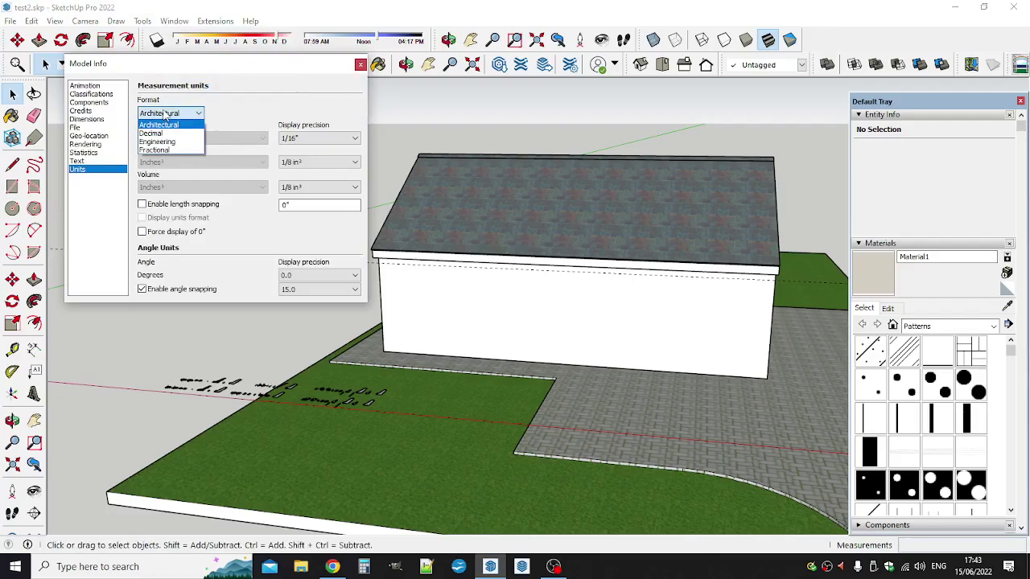
left_click(152, 134)
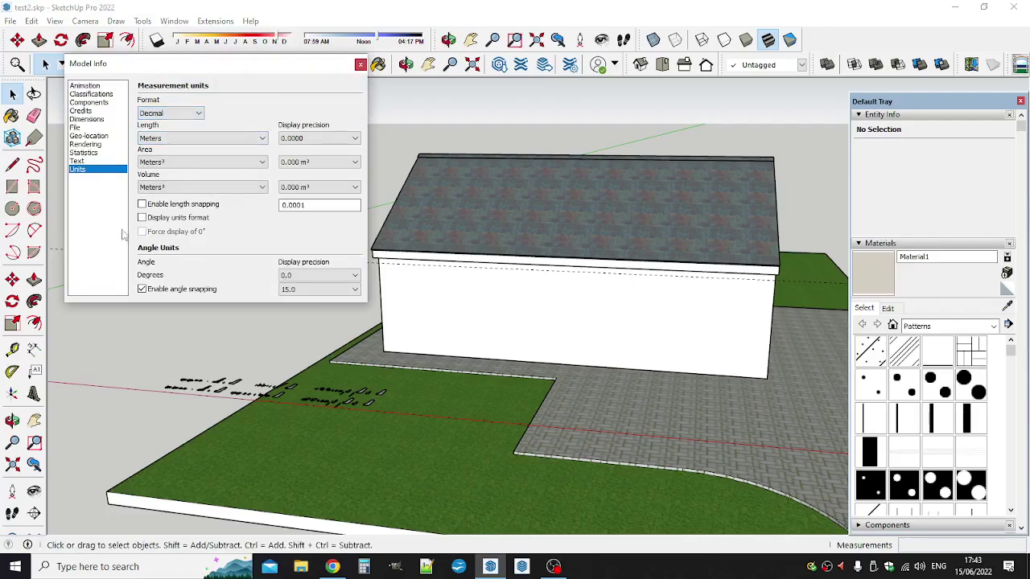
left_click(360, 65)
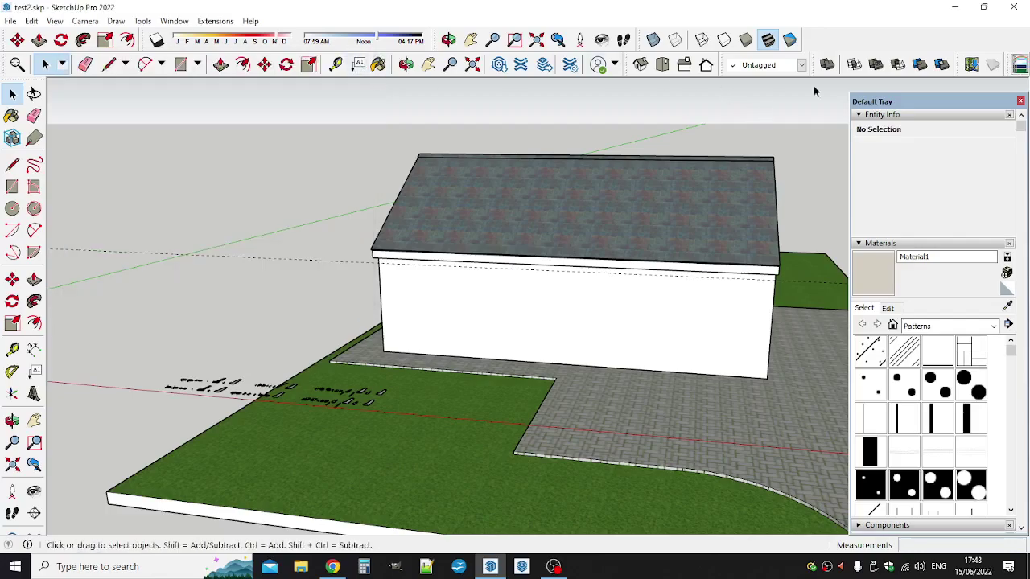
Step: Start a new Window+ design with width 1.65, height 1.35 and profile width 0.065
left_click(1019, 63)
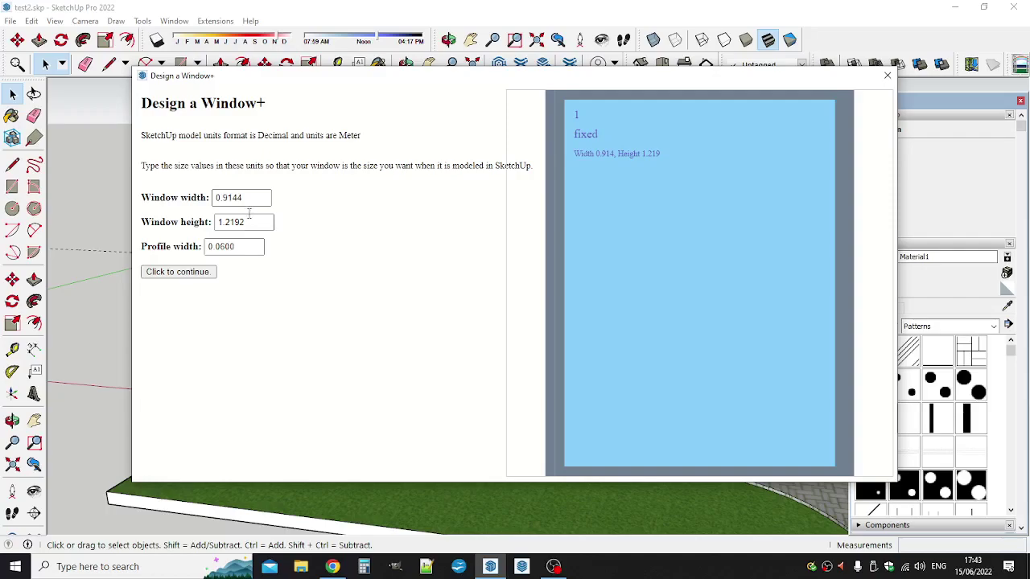
left_click_drag(250, 195, 168, 203)
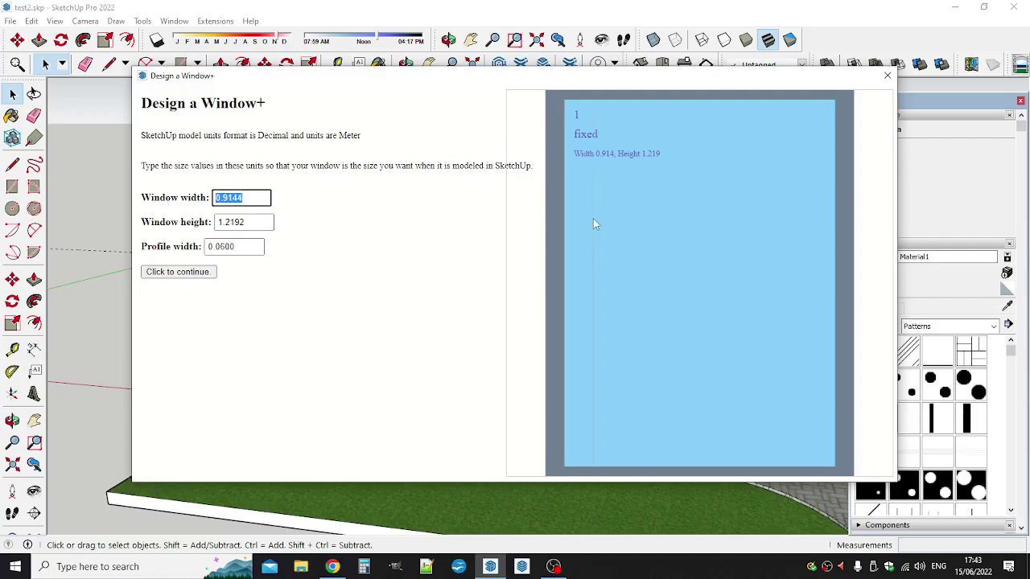
type("1.65")
left_click_drag(226, 224, 282, 228)
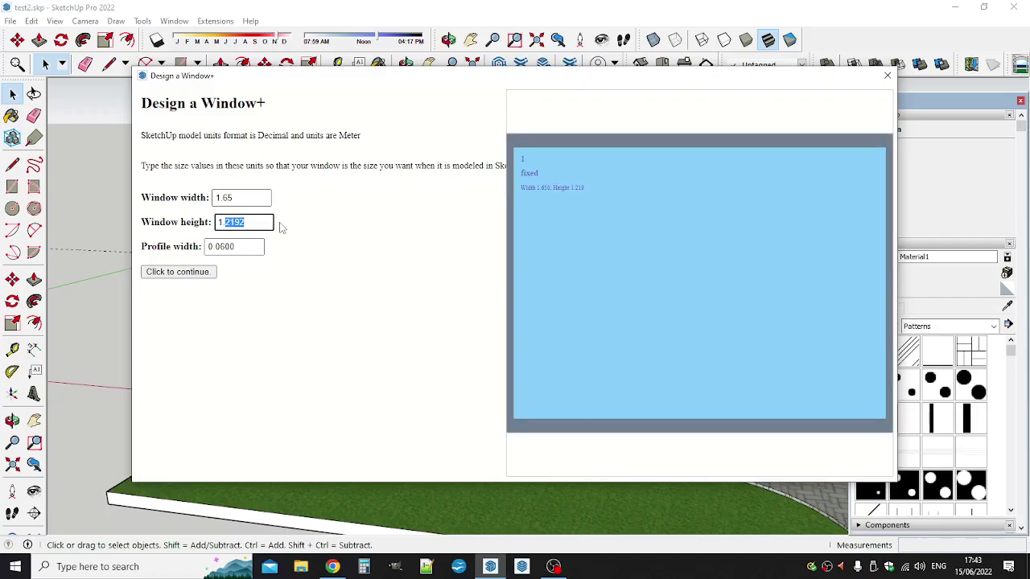
type("35")
left_click_drag(225, 246, 249, 247)
type("5")
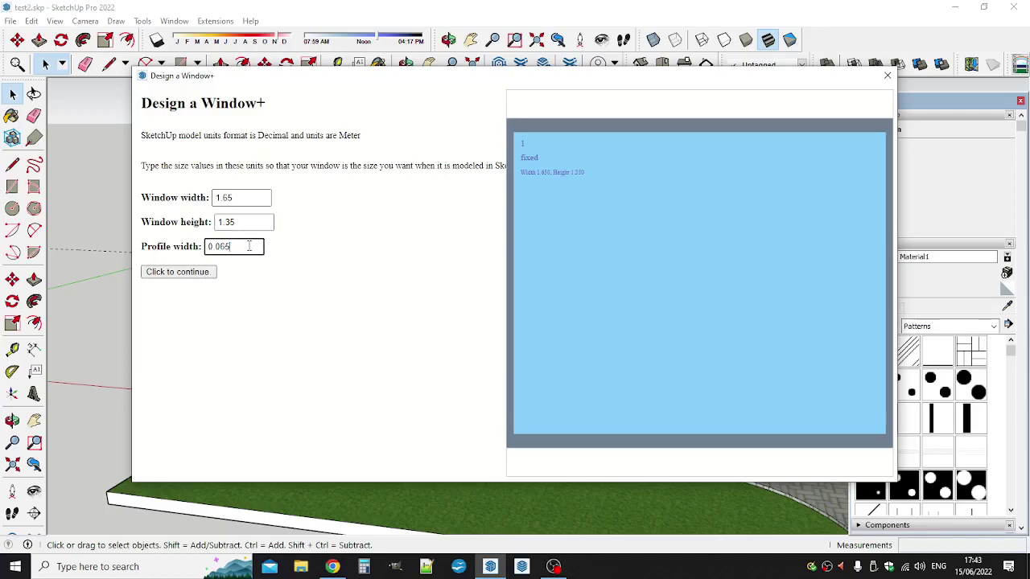
left_click(178, 272)
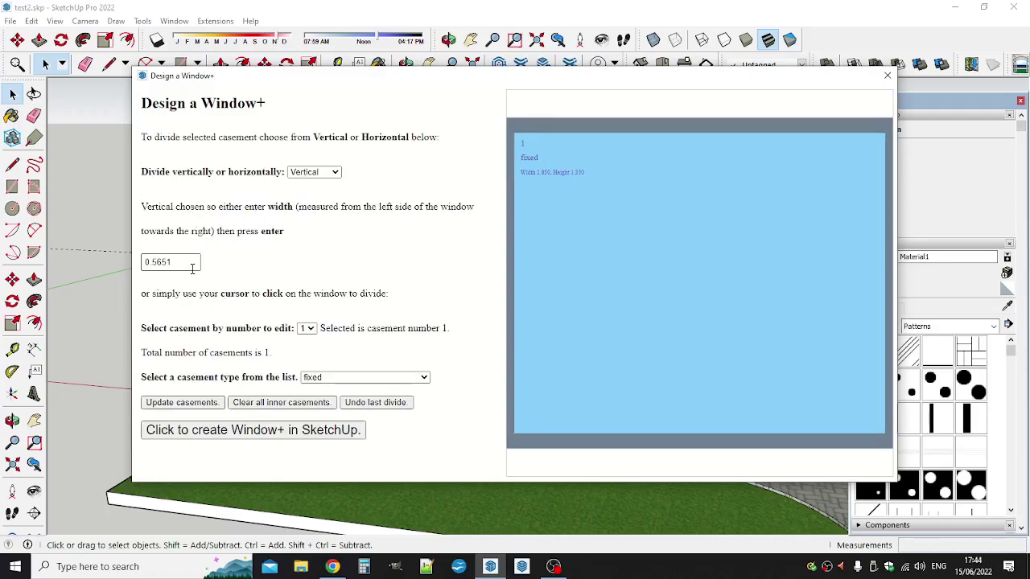
Step: Divide the window vertically about 0.60 m from its left side, and divide casement 1 horizontally about 0.40 m from the top
left_click(648, 289)
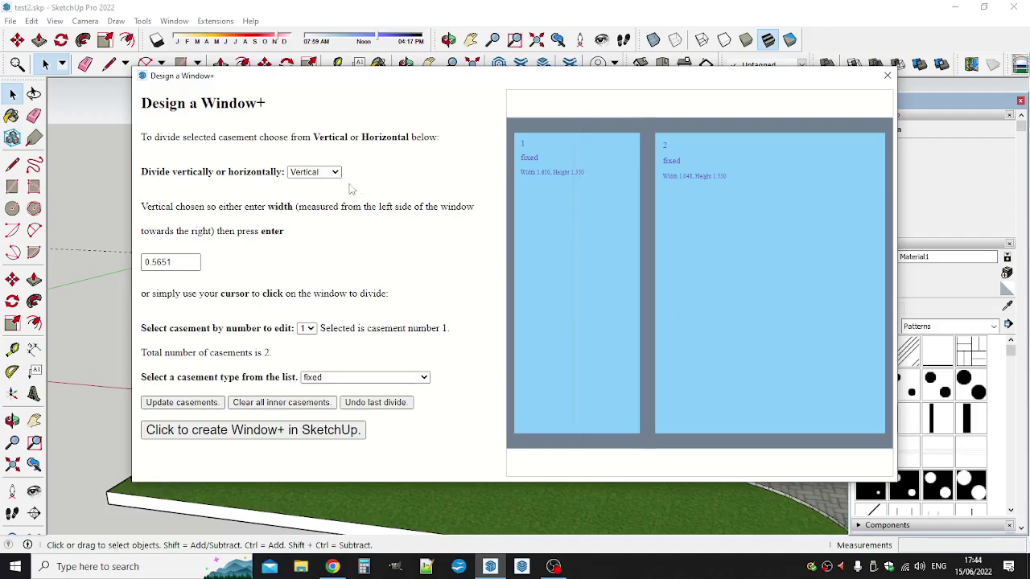
left_click(319, 174)
left_click(319, 195)
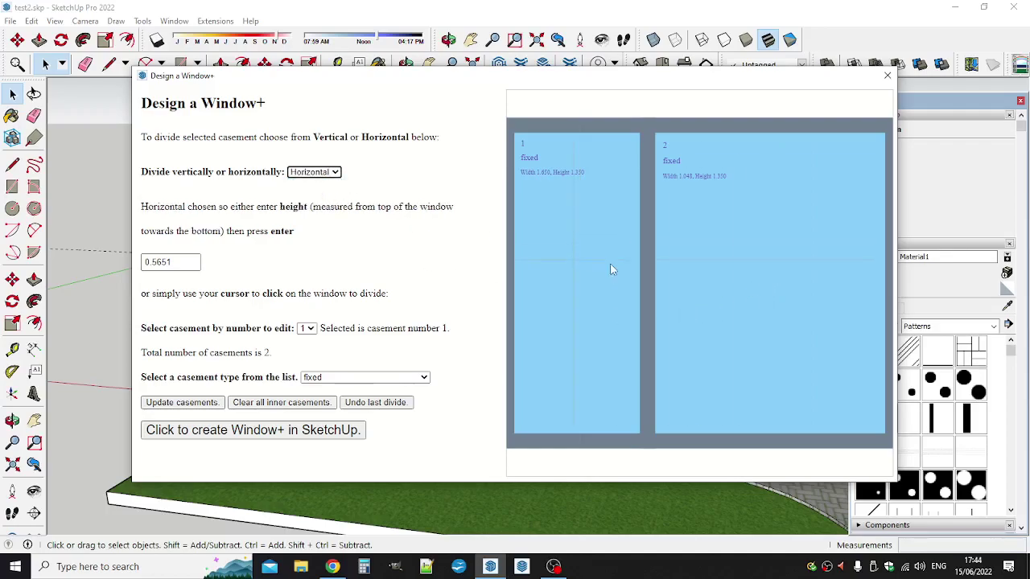
left_click(574, 220)
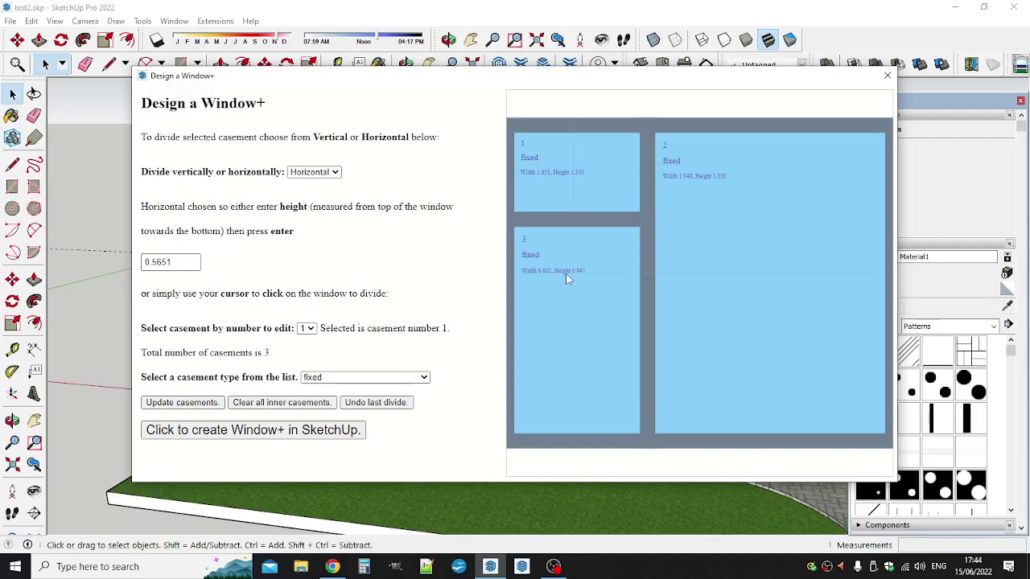
Step: Change the casement type of casements 1 and 3 to opening
left_click(414, 378)
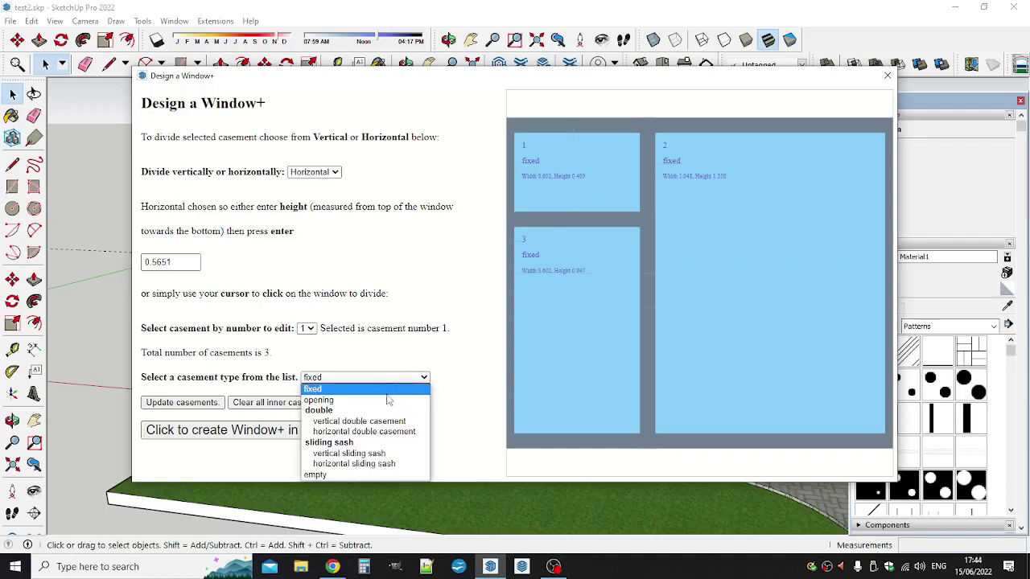
left_click(381, 400)
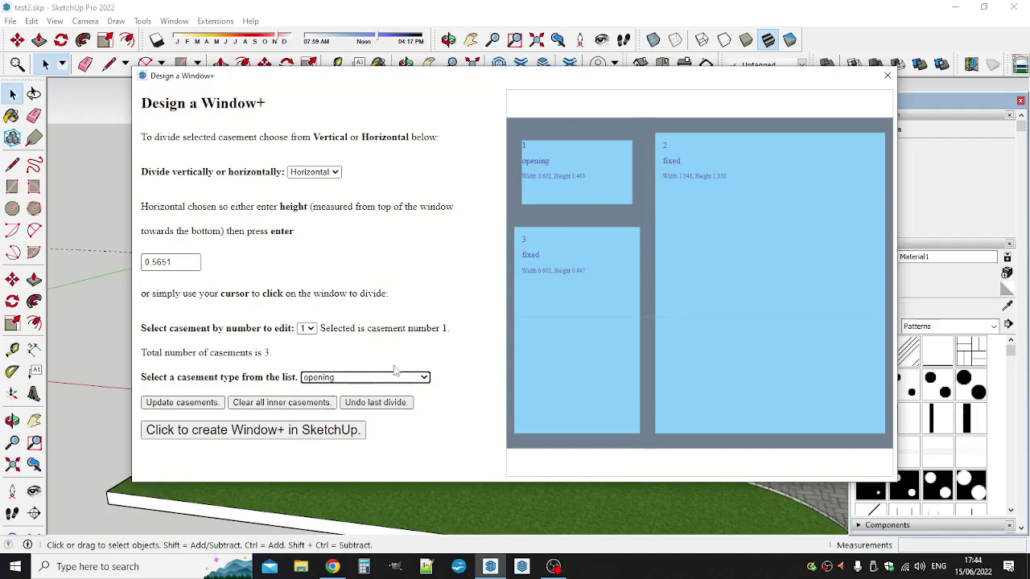
left_click(307, 329)
left_click(305, 362)
left_click(391, 378)
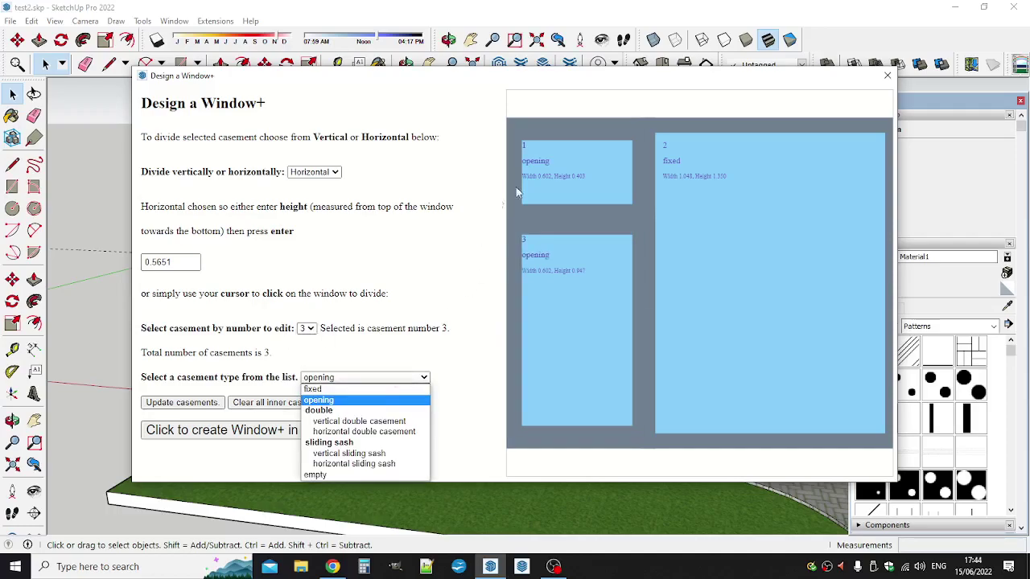
left_click(443, 303)
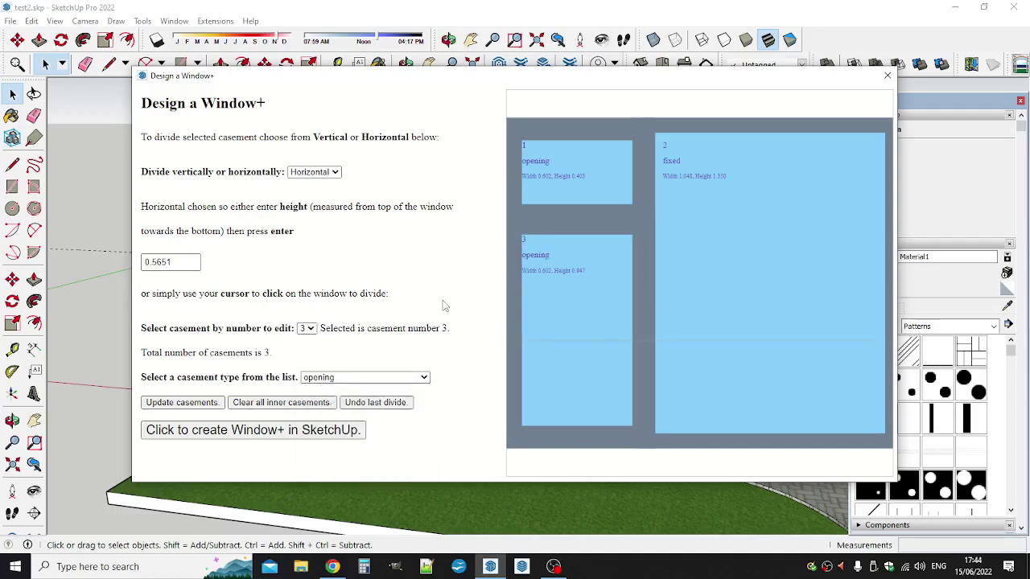
Step: Create the designed three-casement window in the model and place it on the long white wall of the house
left_click(328, 431)
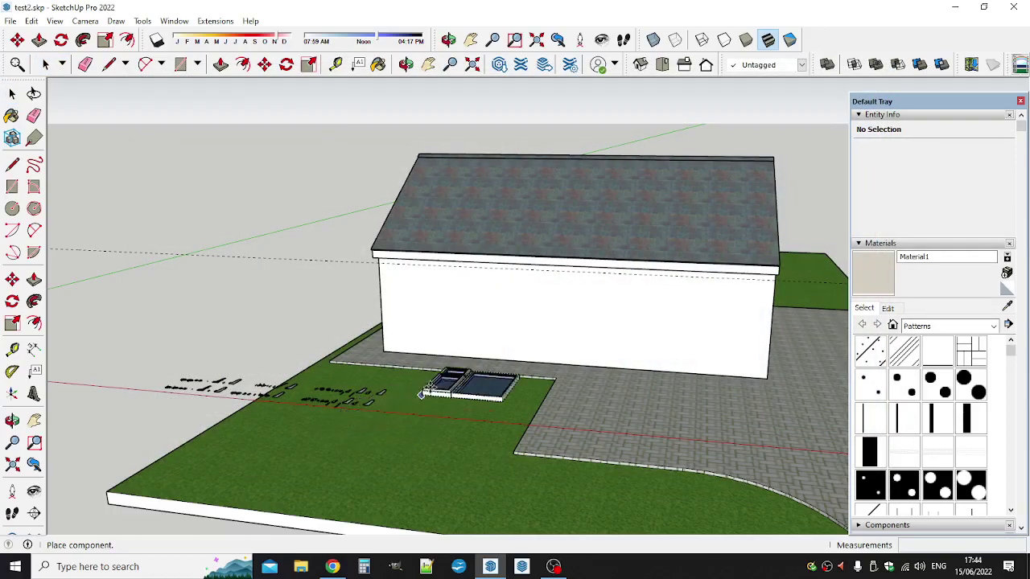
left_click(484, 333)
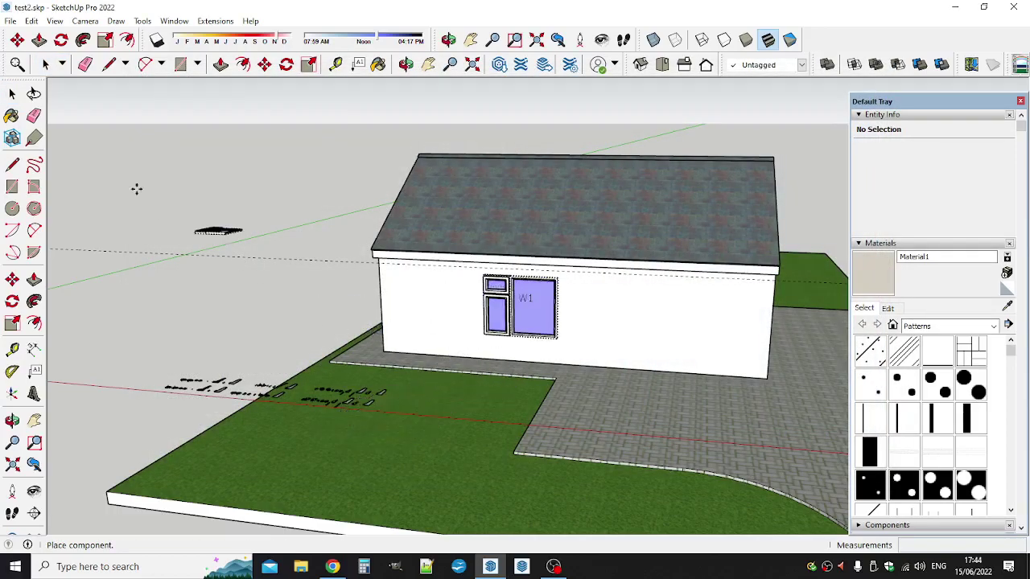
scroll(494, 301, "up", 5)
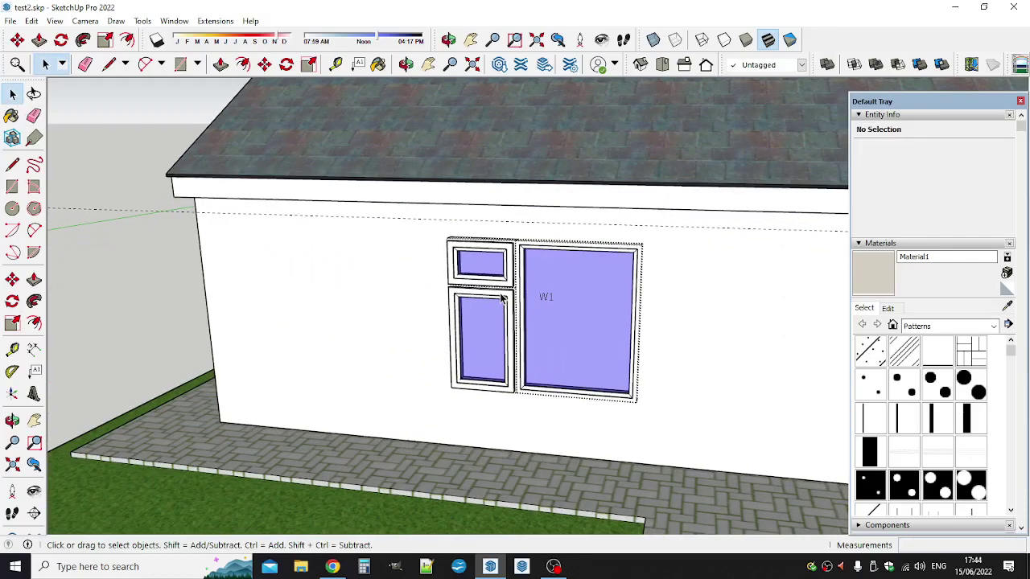
Step: Move the placed window straight up until its top edge meets the dashed guide line on the wall
left_click(488, 304)
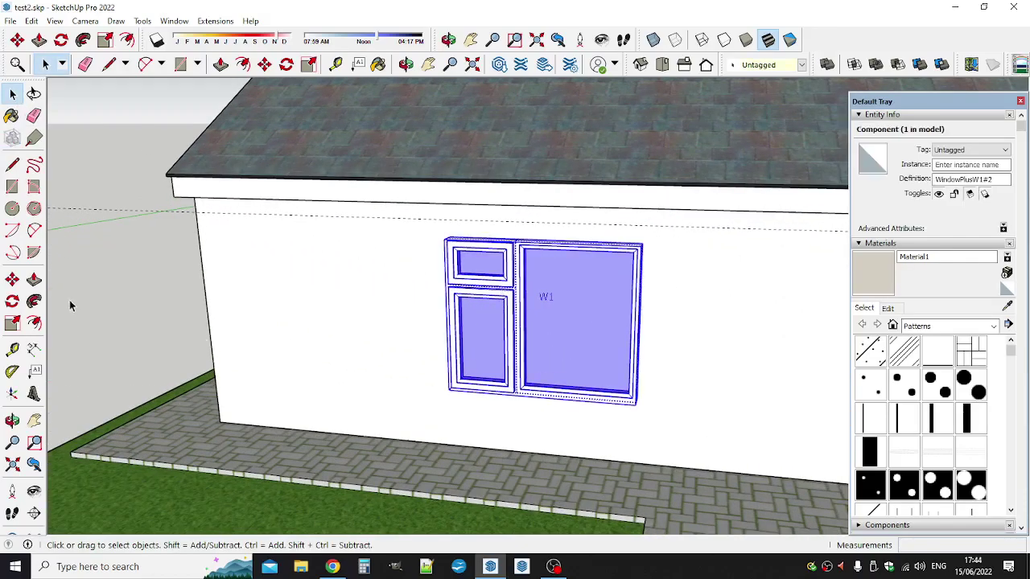
left_click(13, 280)
scroll(487, 233, "up", 5)
left_click(491, 231)
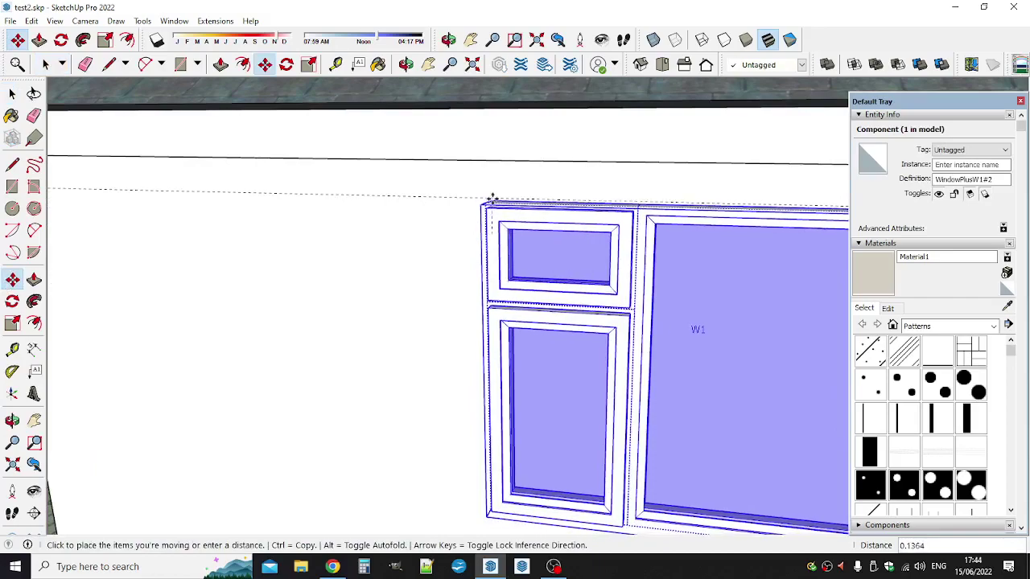
left_click(491, 199)
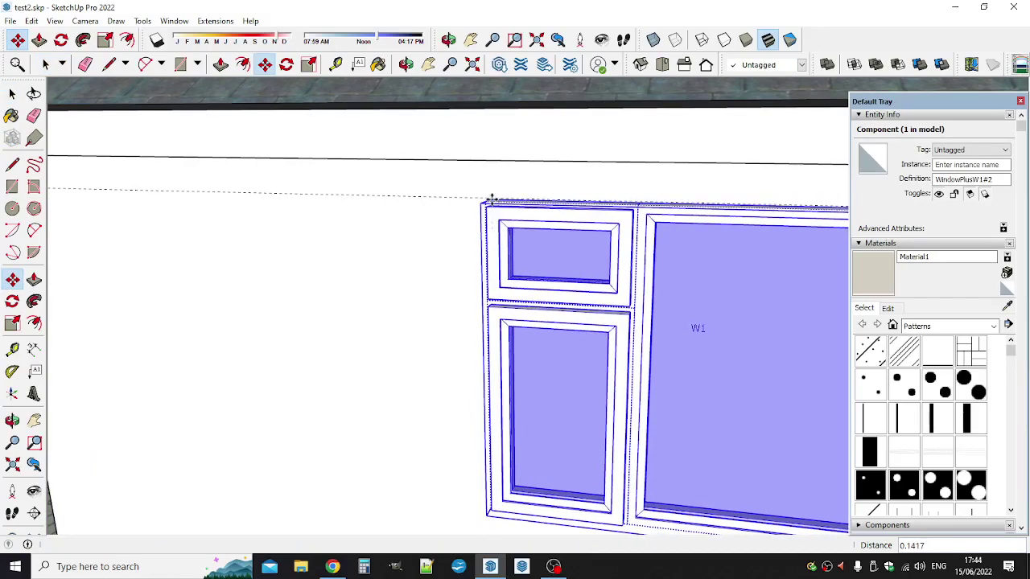
scroll(491, 257, "down", 4)
middle_click_drag(492, 314, 491, 287)
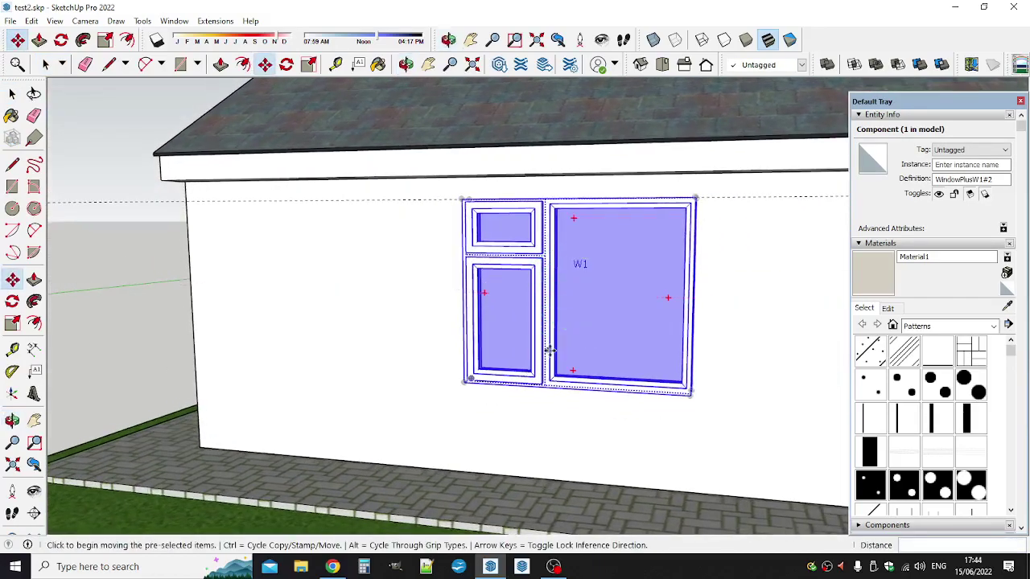
Step: Add a sill to the window with depth 0.1016, heavy and shallow nosing, reveal depth 0.1270, no sill extension and no stool
right_click(586, 325)
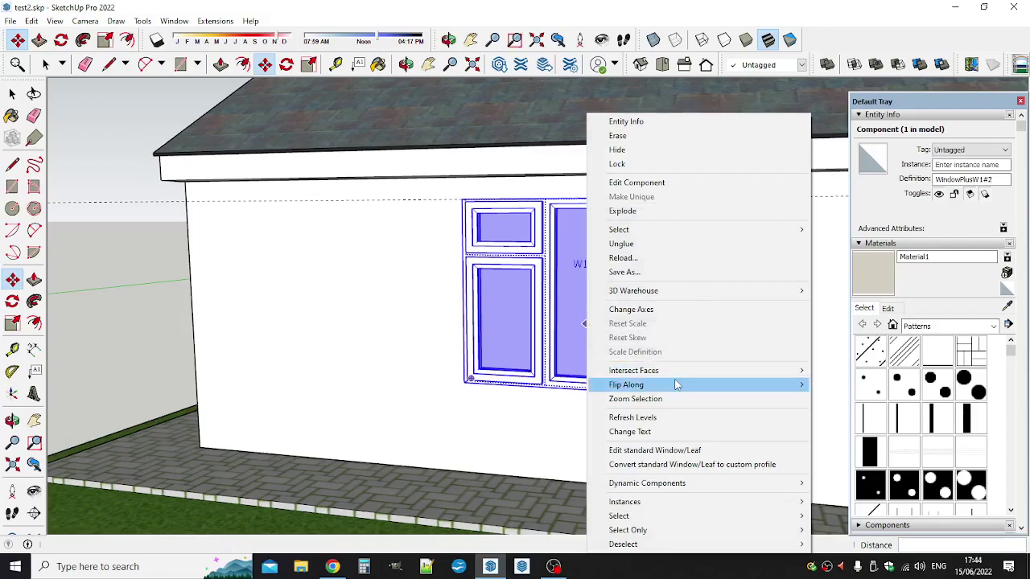
left_click(671, 450)
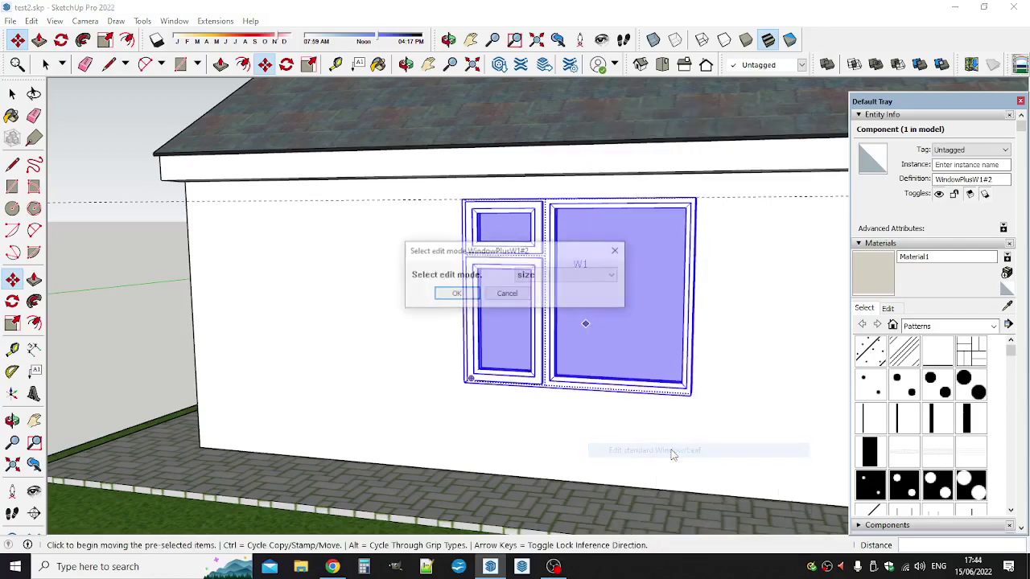
left_click(567, 276)
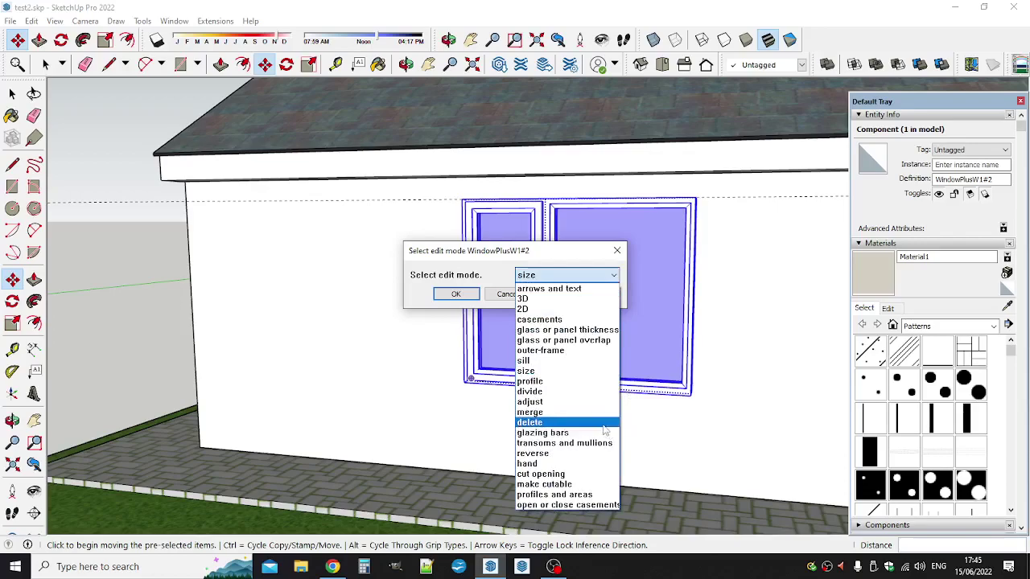
left_click(554, 367)
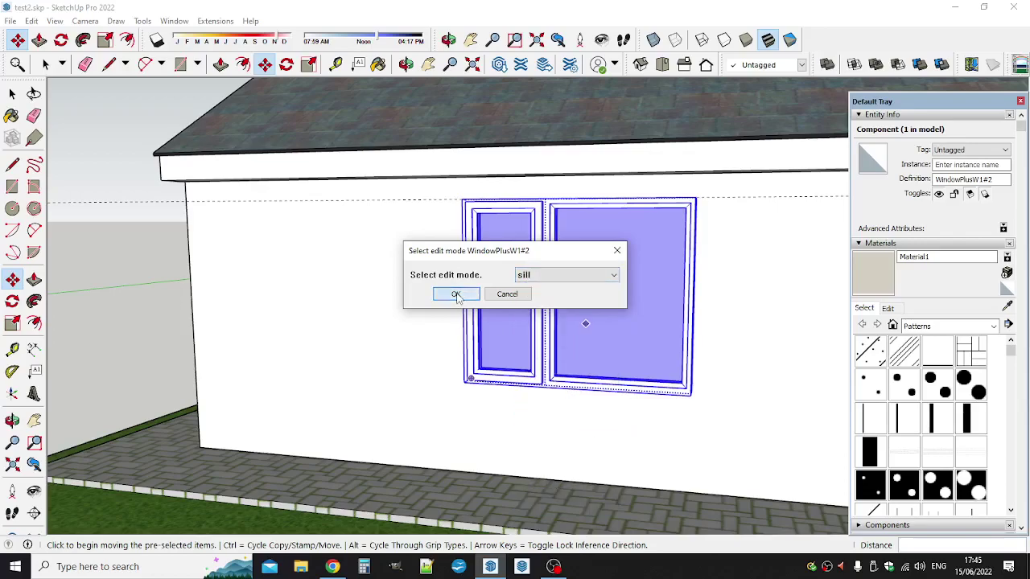
left_click(455, 294)
left_click(491, 312)
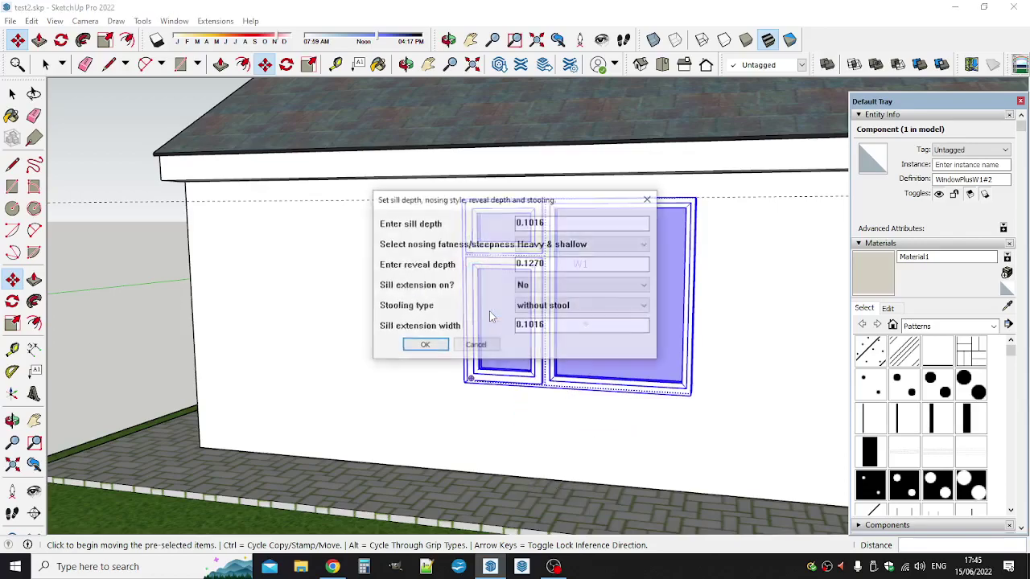
left_click(421, 345)
mouse_move(561, 375)
middle_mouse_down()
mouse_move(534, 421)
mouse_move(574, 379)
middle_mouse_up()
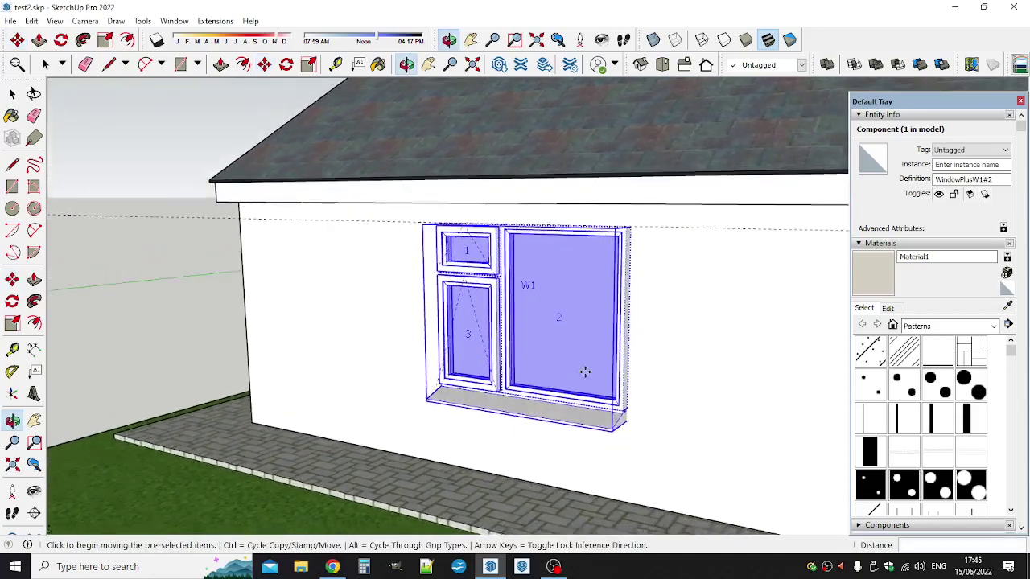
Step: Cut the window's opening through the wall with a wall thickness of 0.300 and a reveal depth of 0.1270
right_click(571, 302)
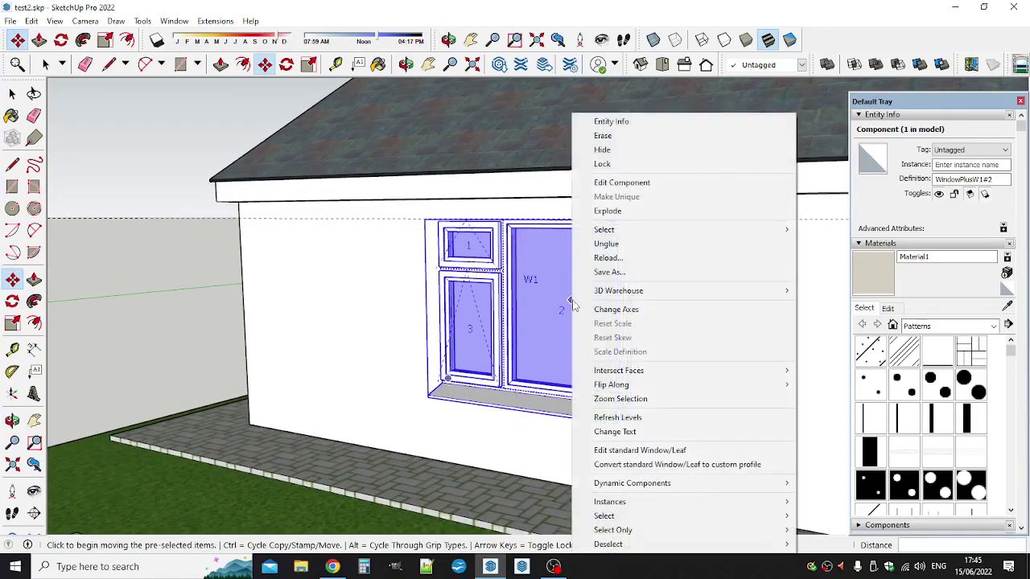
left_click(659, 450)
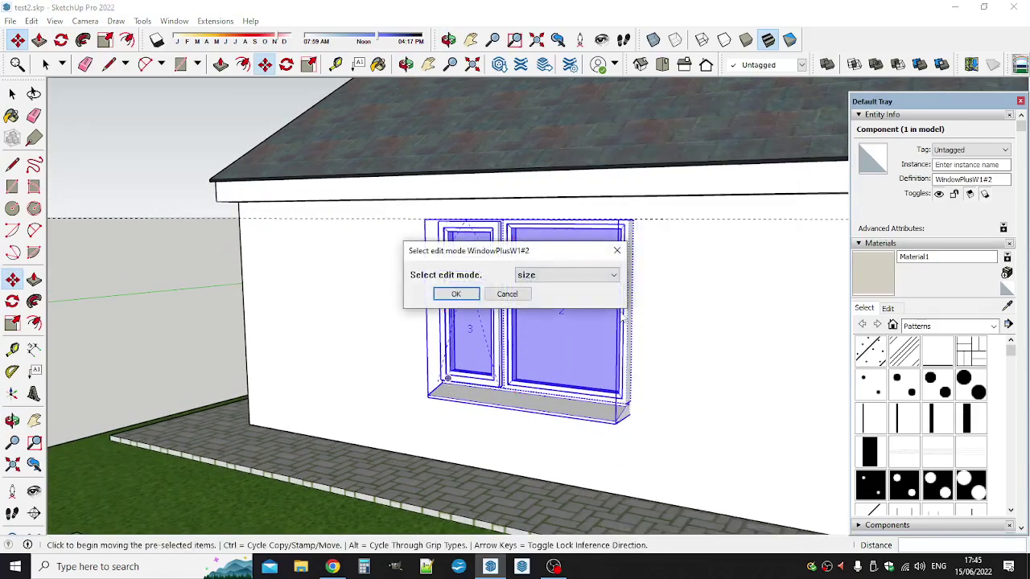
left_click(569, 276)
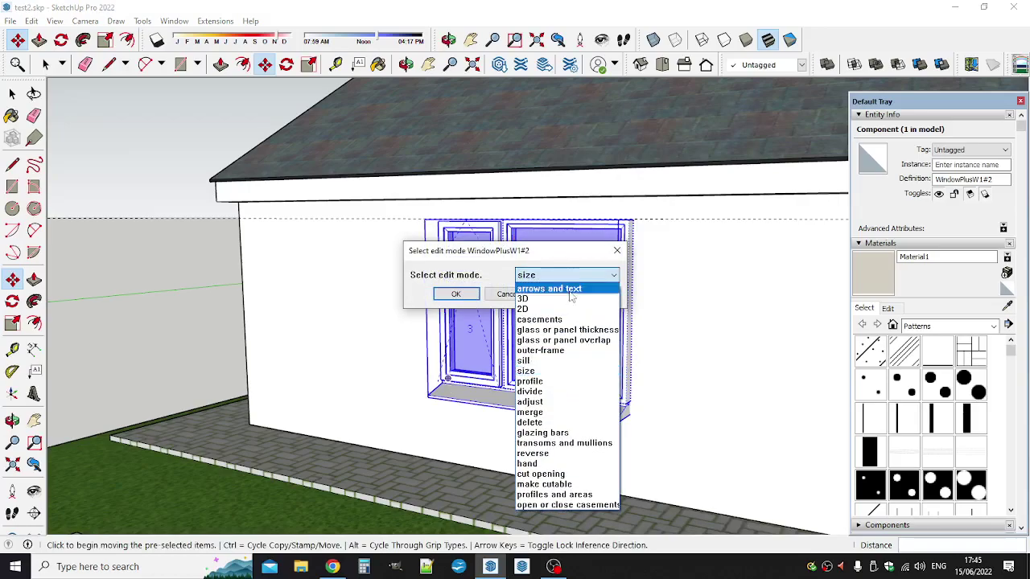
left_click(570, 476)
left_click(456, 293)
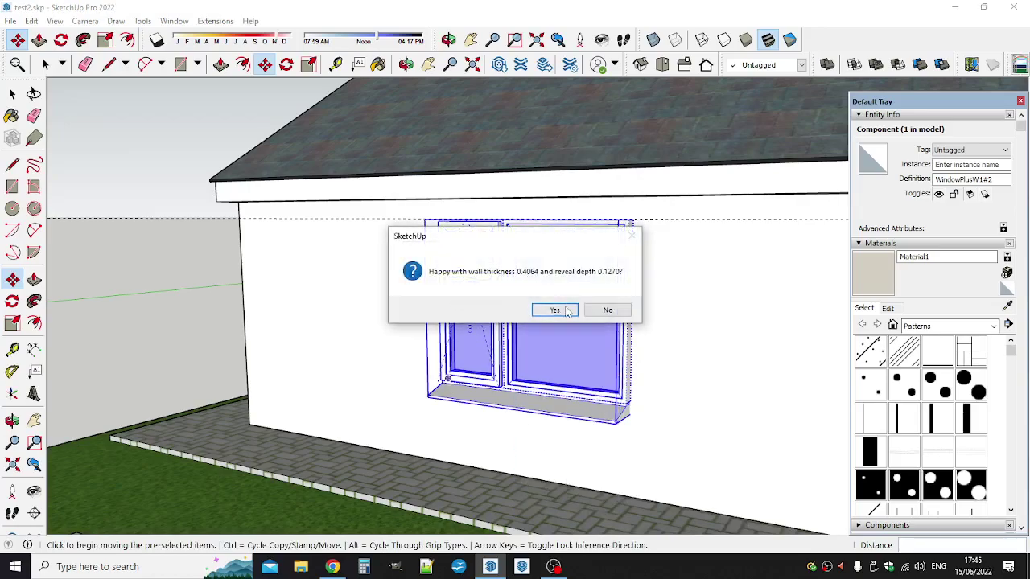
left_click(609, 310)
left_click(524, 263)
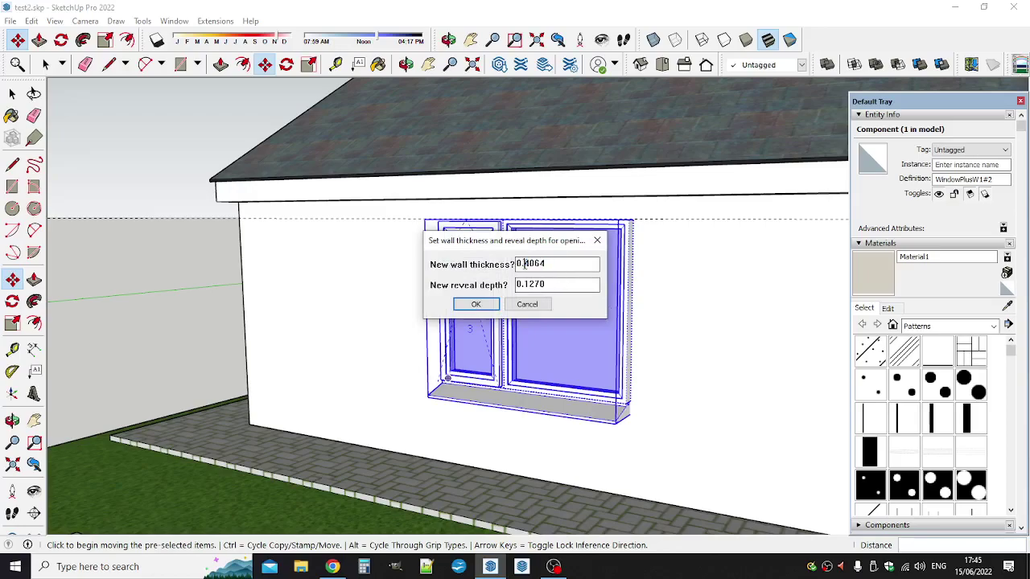
left_click_drag(525, 264, 566, 264)
type("0.300")
left_click(475, 304)
middle_click_drag(421, 349, 519, 370)
scroll(508, 341, "down", 2)
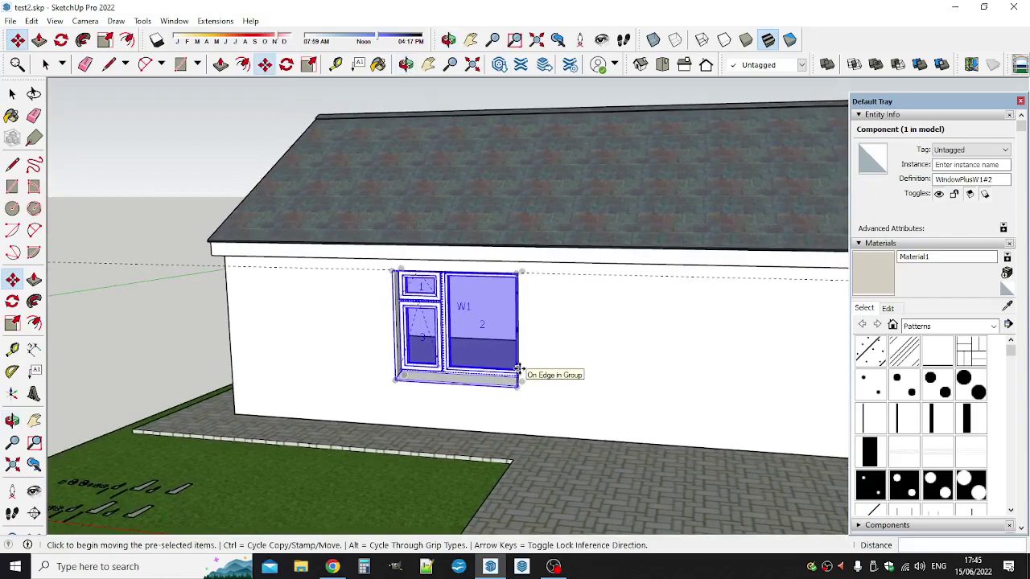